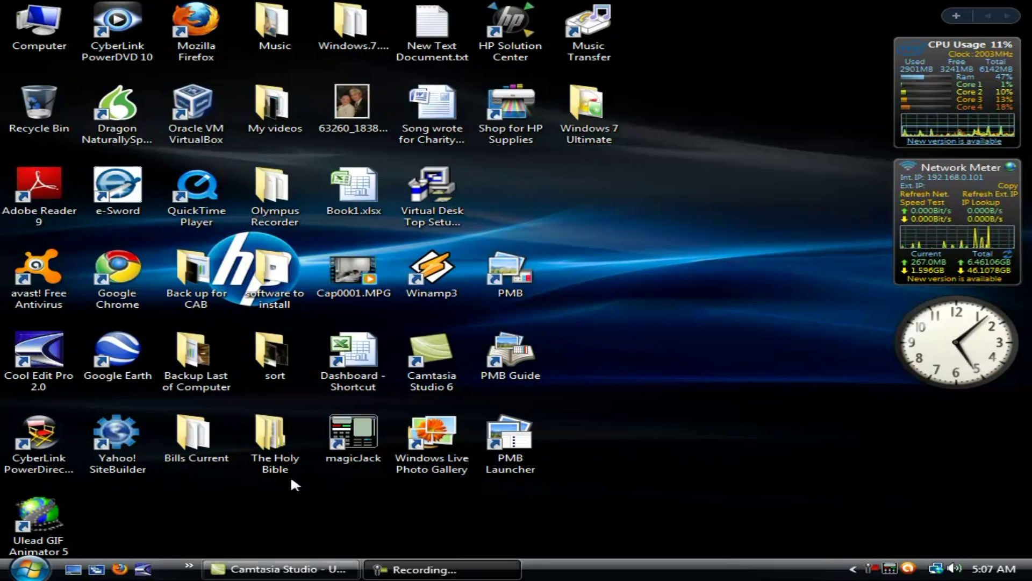
# Launch Firefox, go to the GLO Home bookmark, and enter THE FELLOWSHIP HALL site.
pyautogui.click(119, 568)
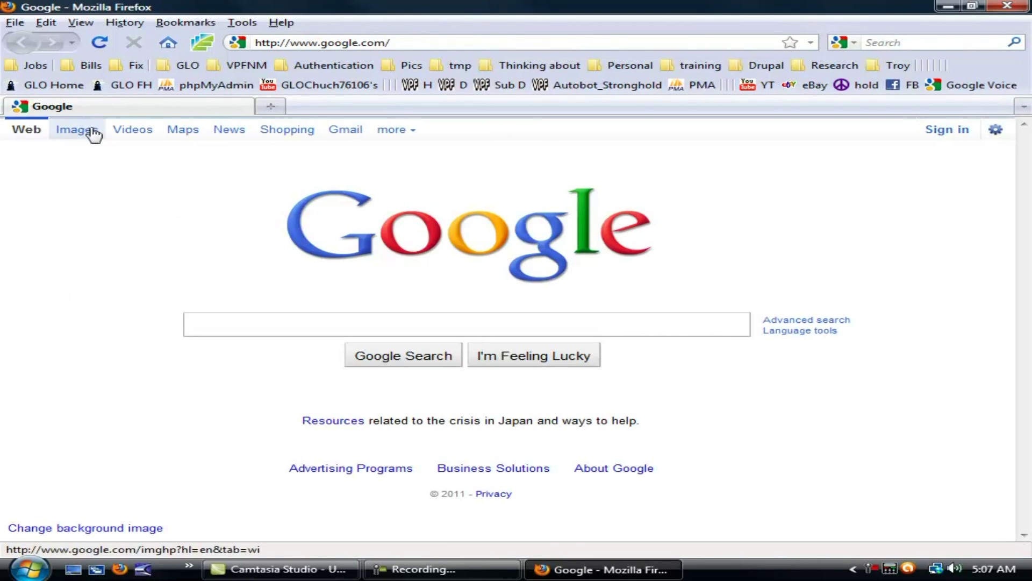
pyautogui.click(74, 88)
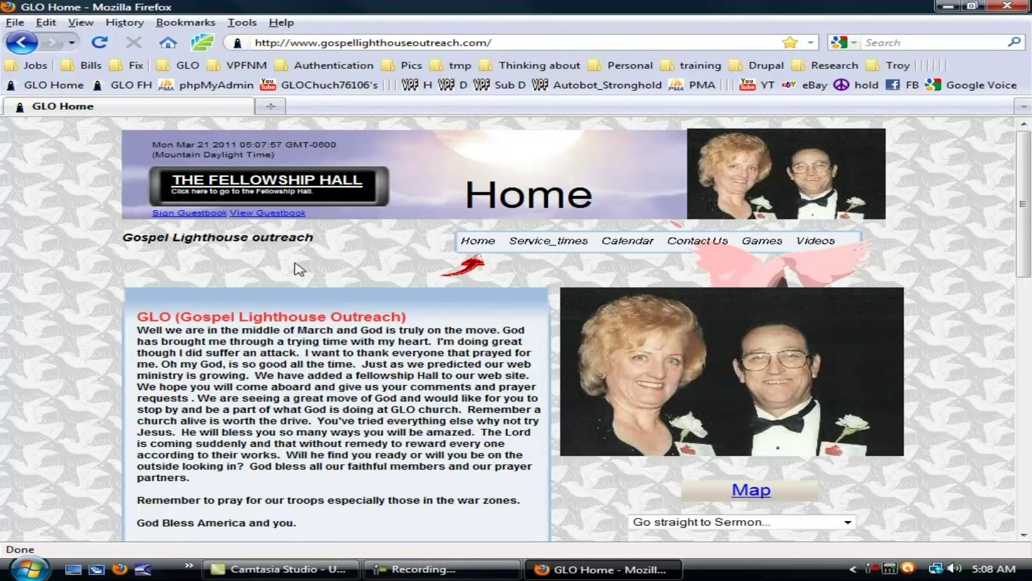
pyautogui.click(294, 189)
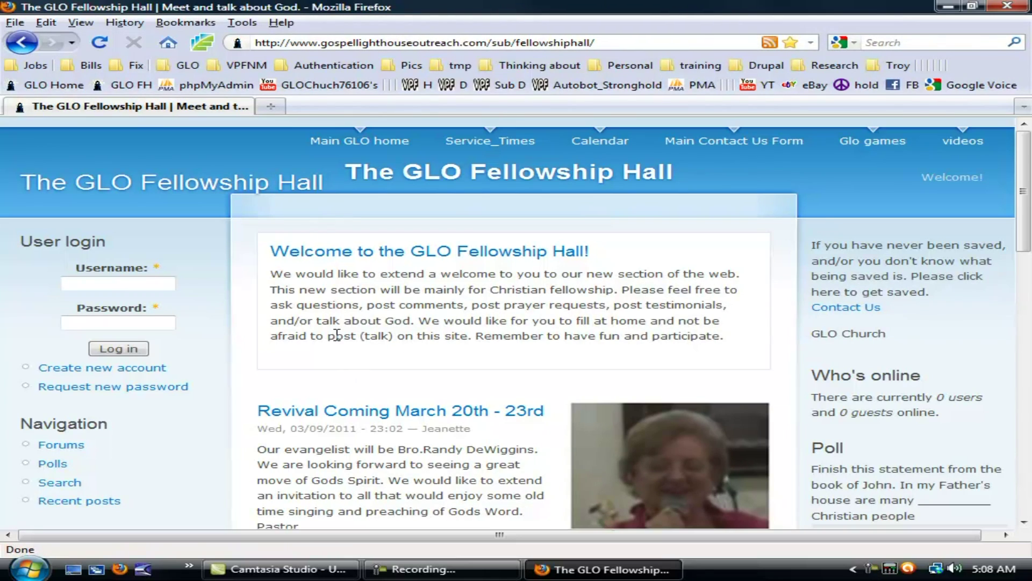
# Browse the front page and the Part II post's 6 comments, then go to Create new account.
pyautogui.scroll(-10, 281, 332)
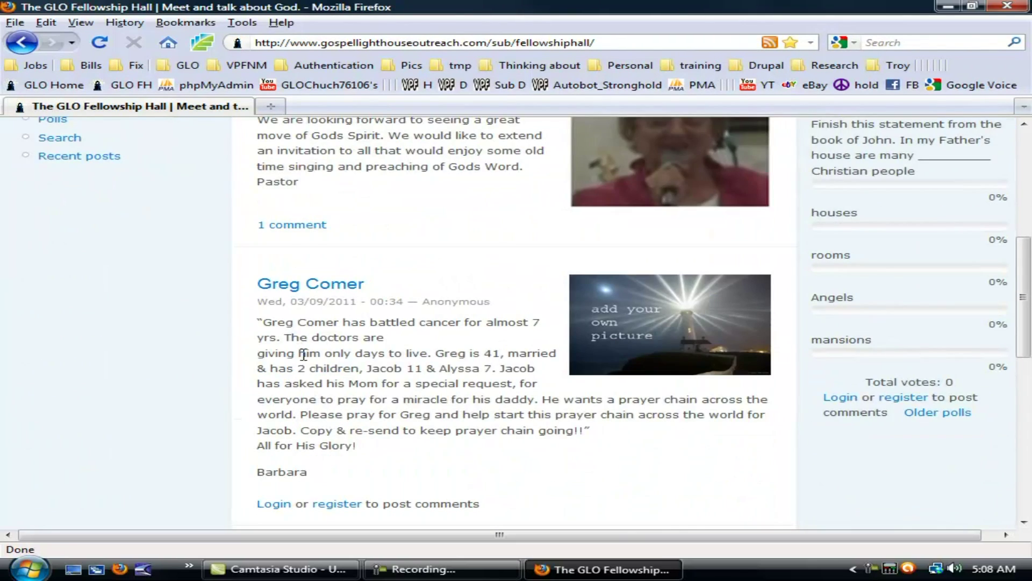
pyautogui.scroll(-3, 382, 326)
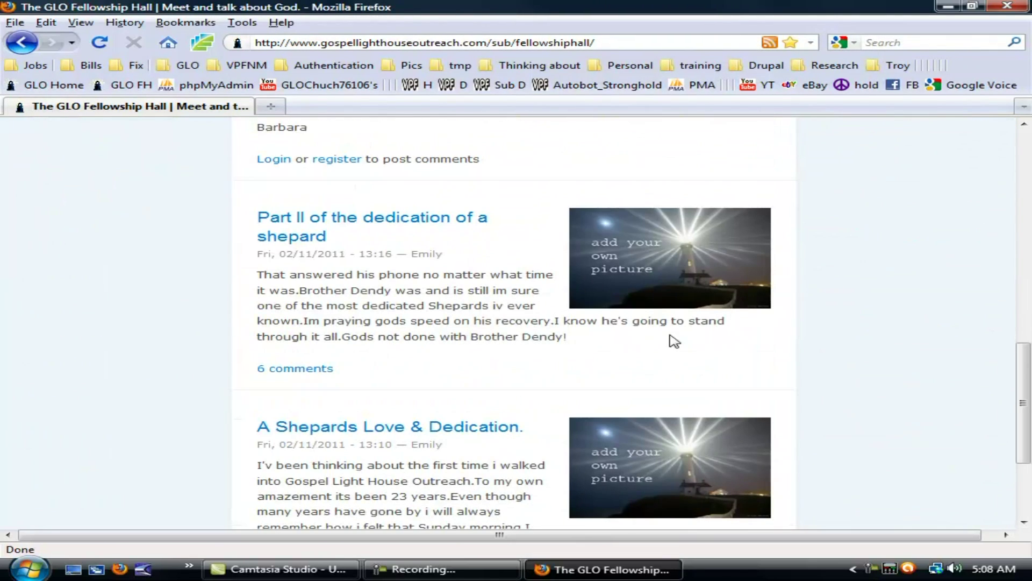
pyautogui.click(302, 368)
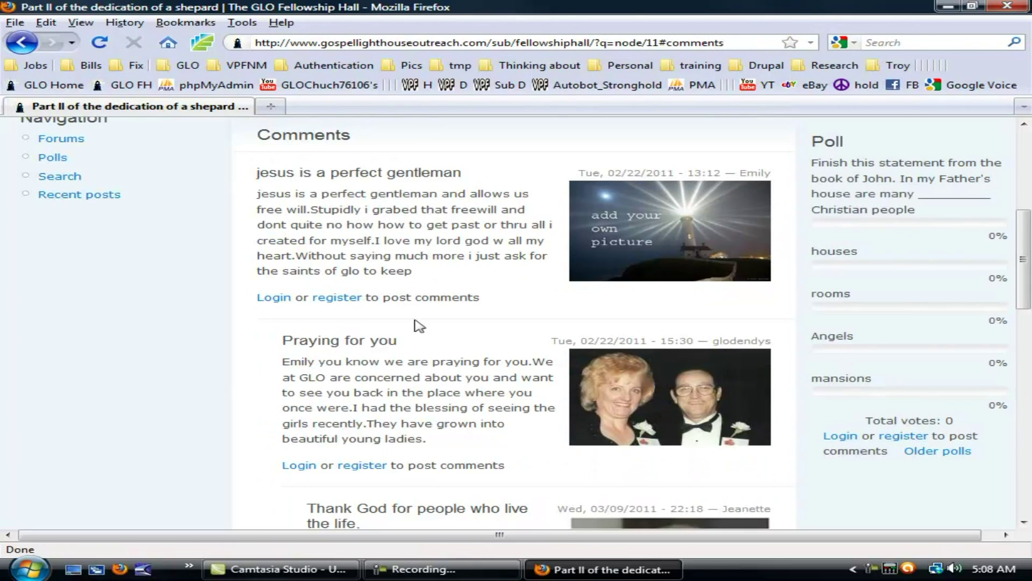
pyautogui.scroll(-5, 309, 468)
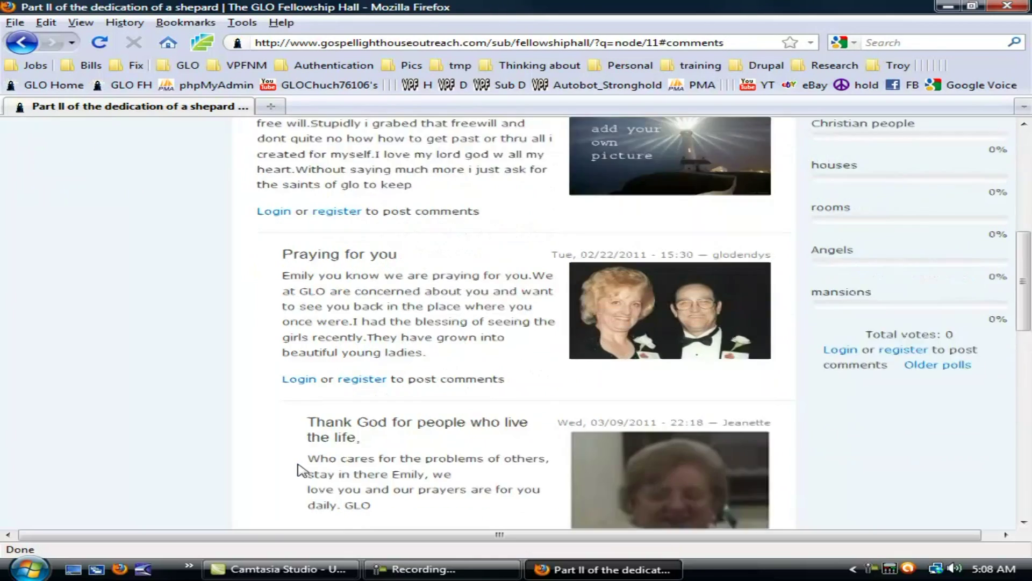
pyautogui.scroll(10, 404, 484)
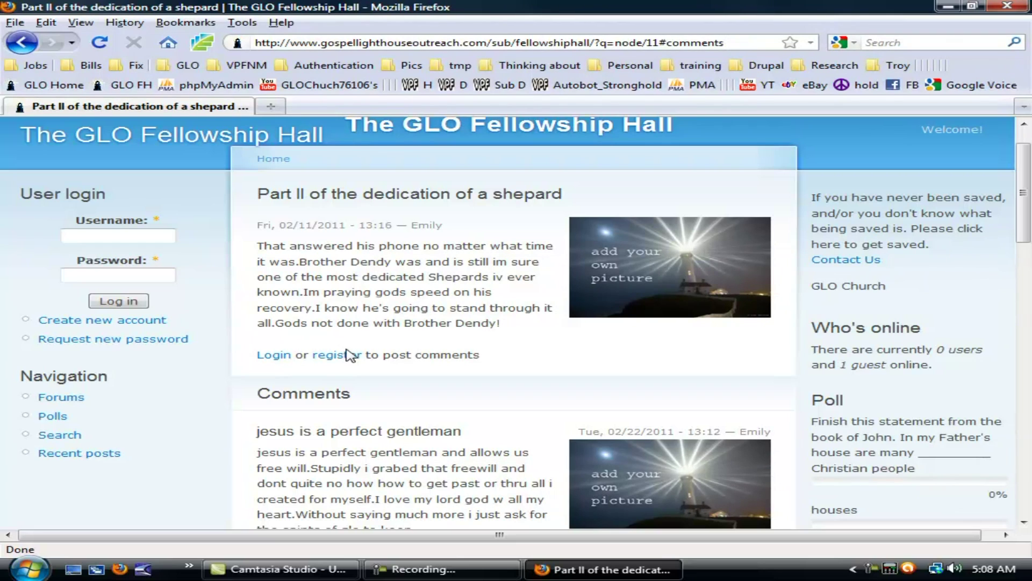
pyautogui.click(81, 331)
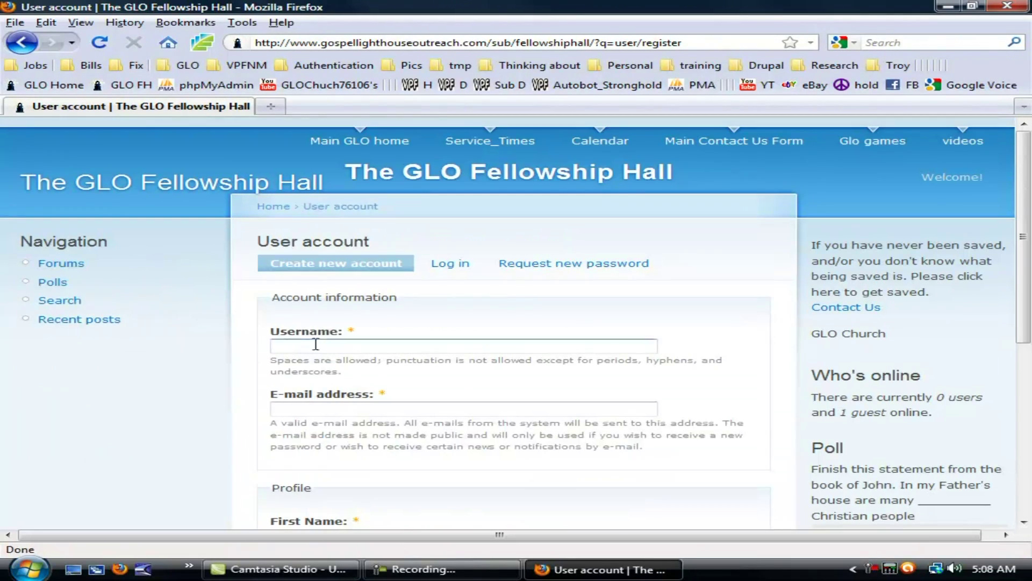
# Enter the username 'tempguy' and the account's e-mail address in the registration form.
pyautogui.click(315, 344)
pyautogui.write('tempth')
pyautogui.press('BackSpace')
pyautogui.write('guy')
pyautogui.press('Tab')
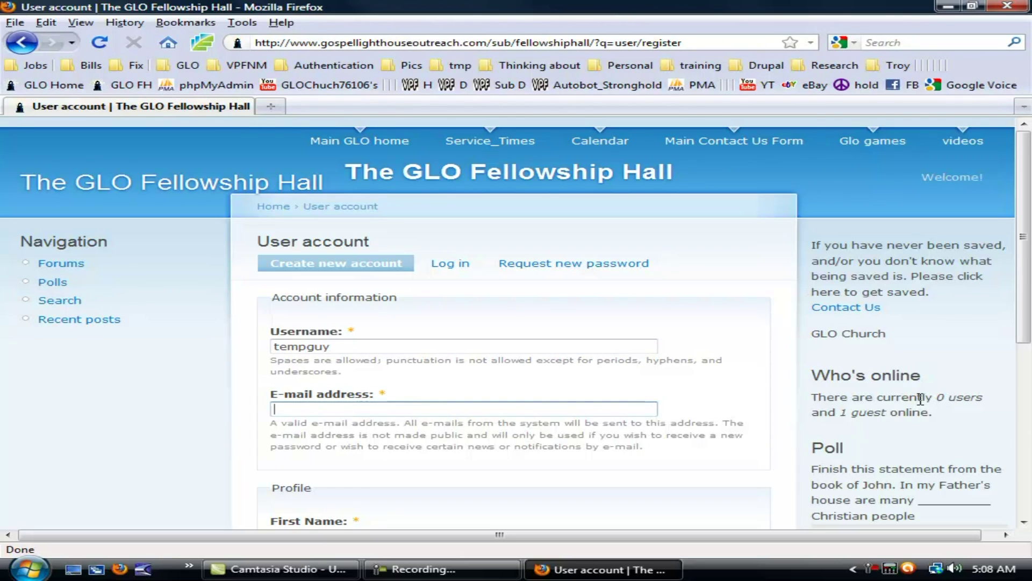
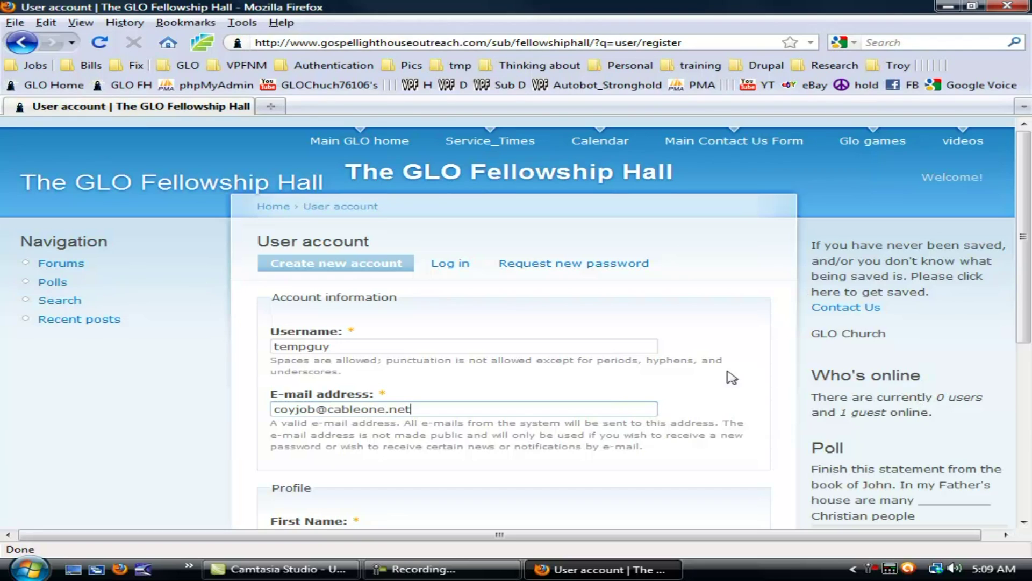
# Fill in the first and last name, submit, and highlight the login-details-emailed message.
pyautogui.scroll(-5, 513, 486)
pyautogui.click(349, 277)
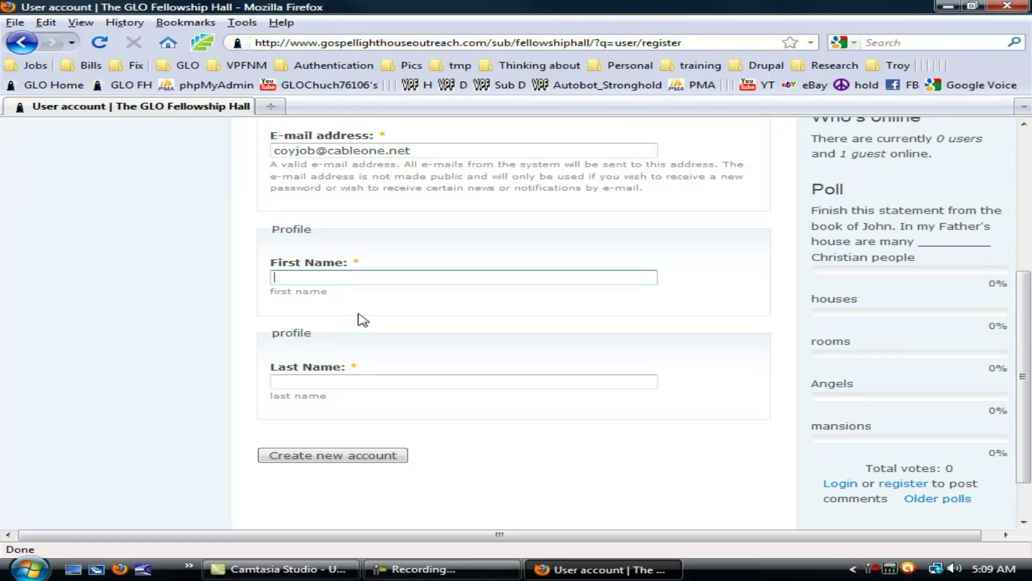
pyautogui.write('Tem')
pyautogui.press('Tab')
pyautogui.write('Gu')
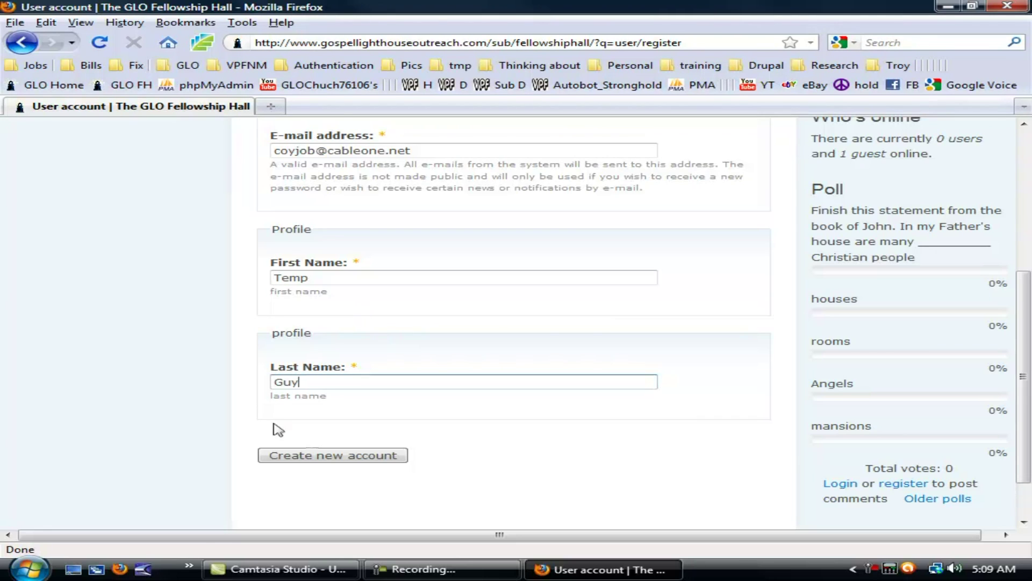
pyautogui.click(322, 462)
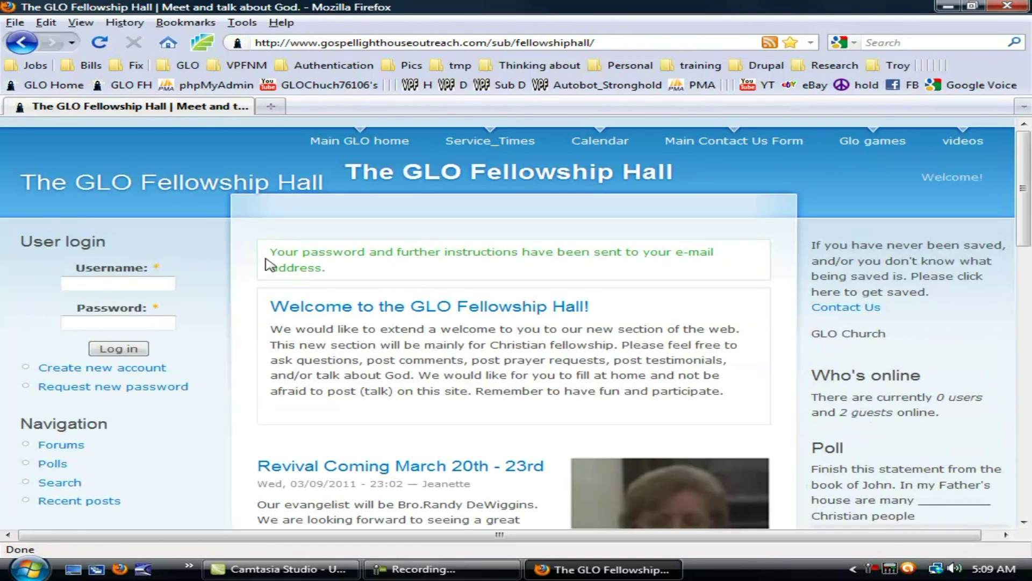
pyautogui.moveTo(271, 252); pyautogui.dragTo(475, 276)
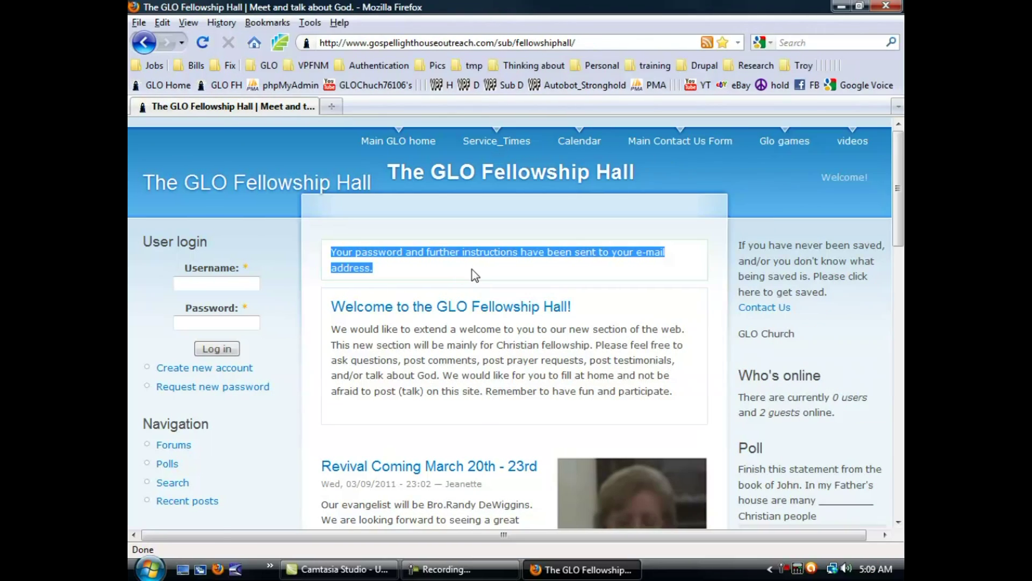
# Launch Windows Mail from the Start menu to read the account-details e-mail.
pyautogui.click(461, 275)
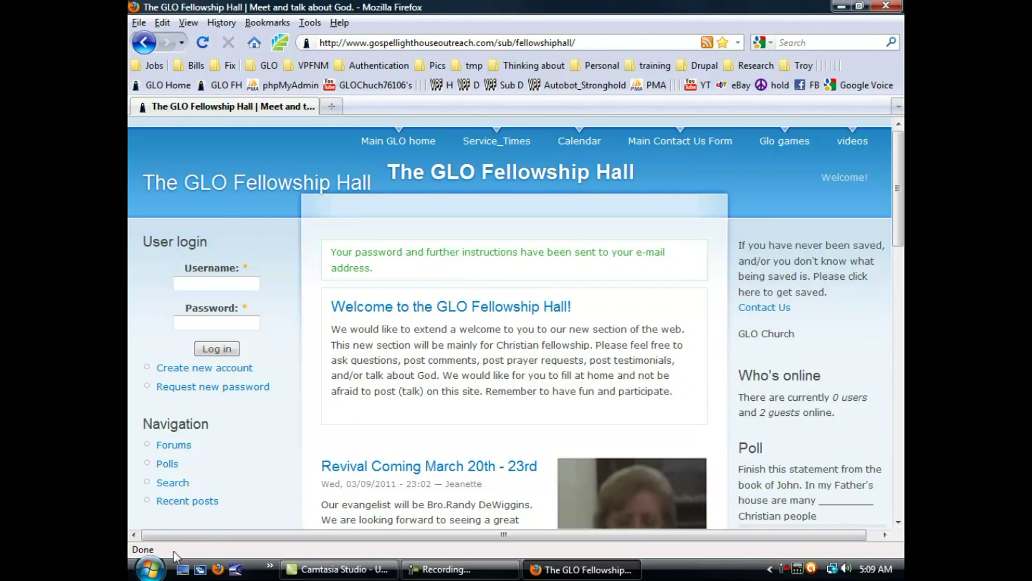
pyautogui.click(159, 576)
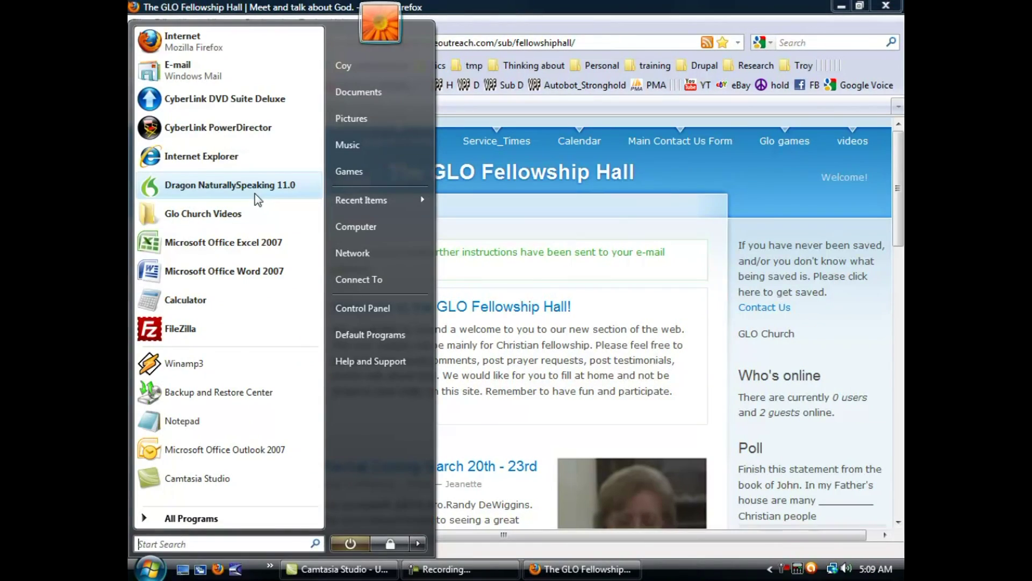
pyautogui.click(209, 77)
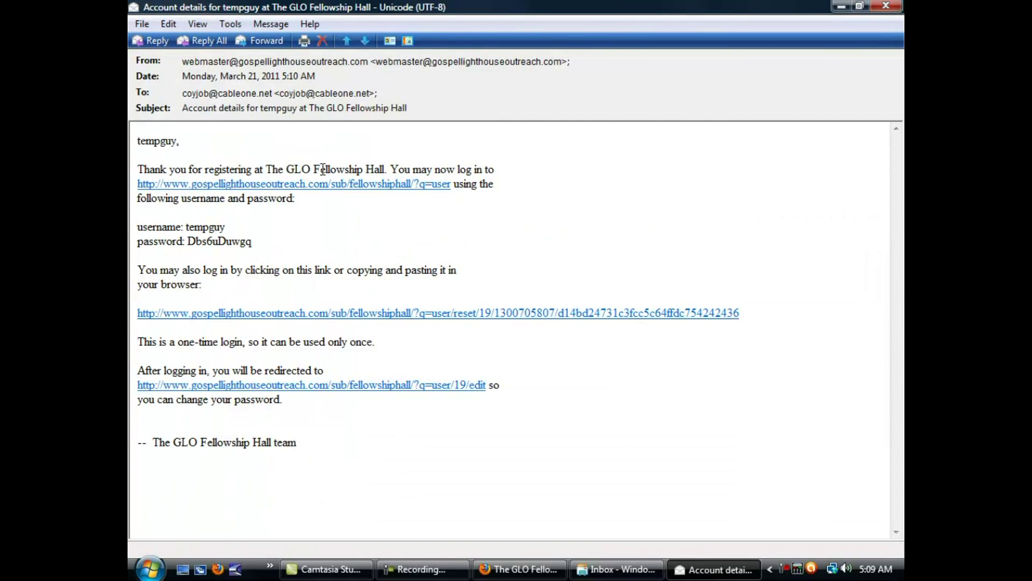
# Copy the emailed password and follow the e-mail's ?q=user login link.
pyautogui.moveTo(203, 170); pyautogui.dragTo(514, 163)
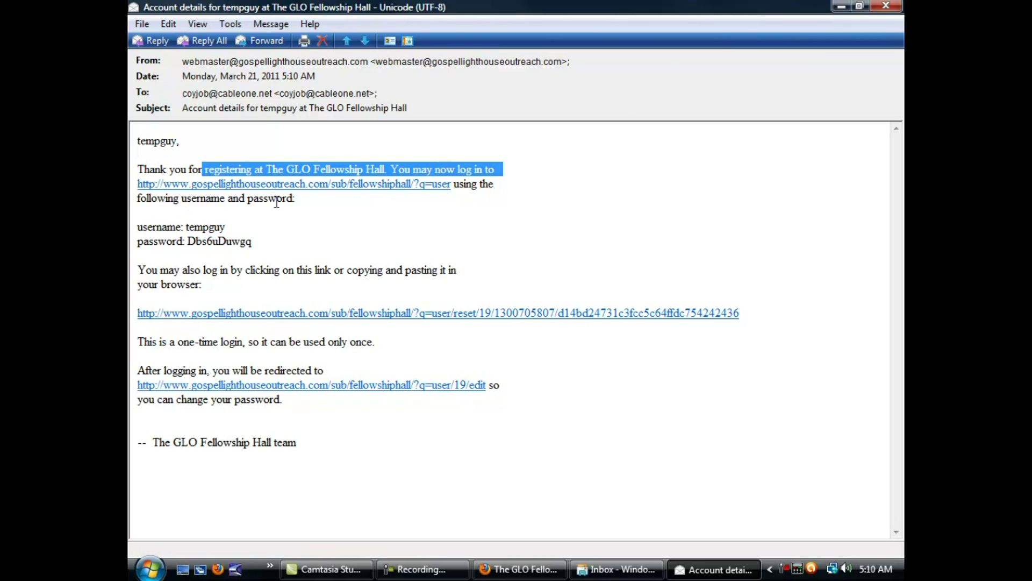
pyautogui.moveTo(185, 226); pyautogui.dragTo(227, 226)
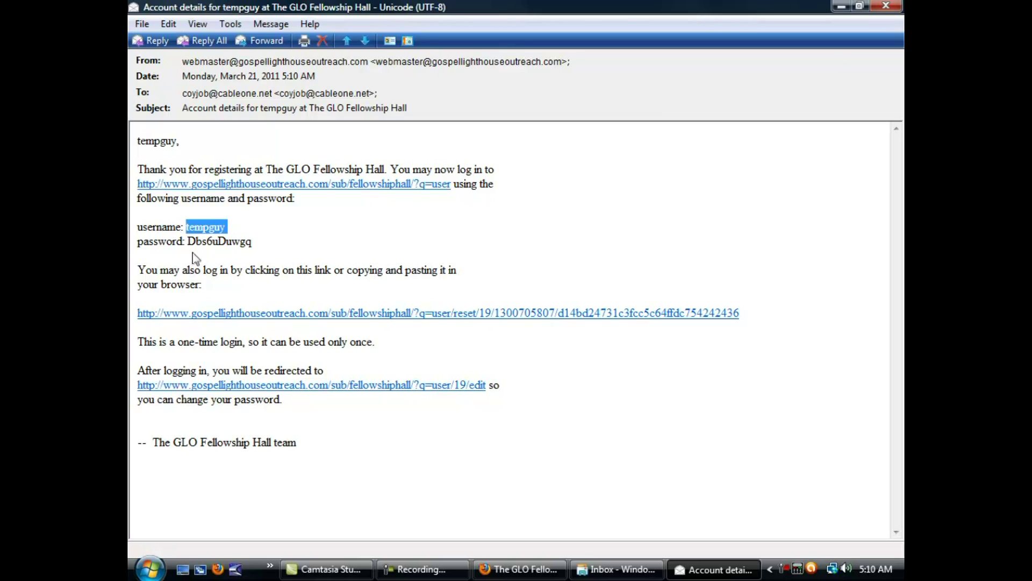
pyautogui.moveTo(190, 243); pyautogui.dragTo(253, 242)
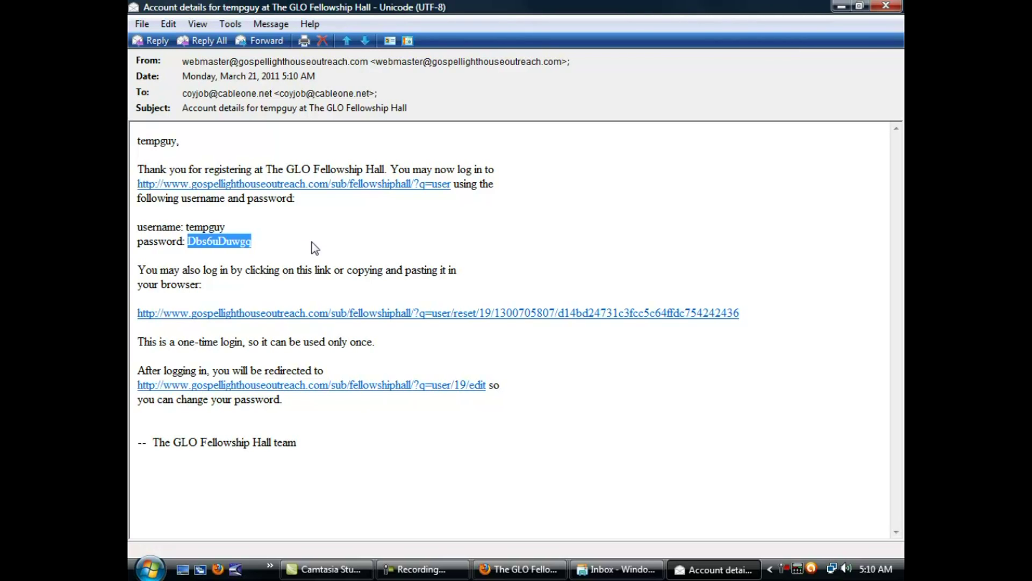
pyautogui.rightClick(244, 242)
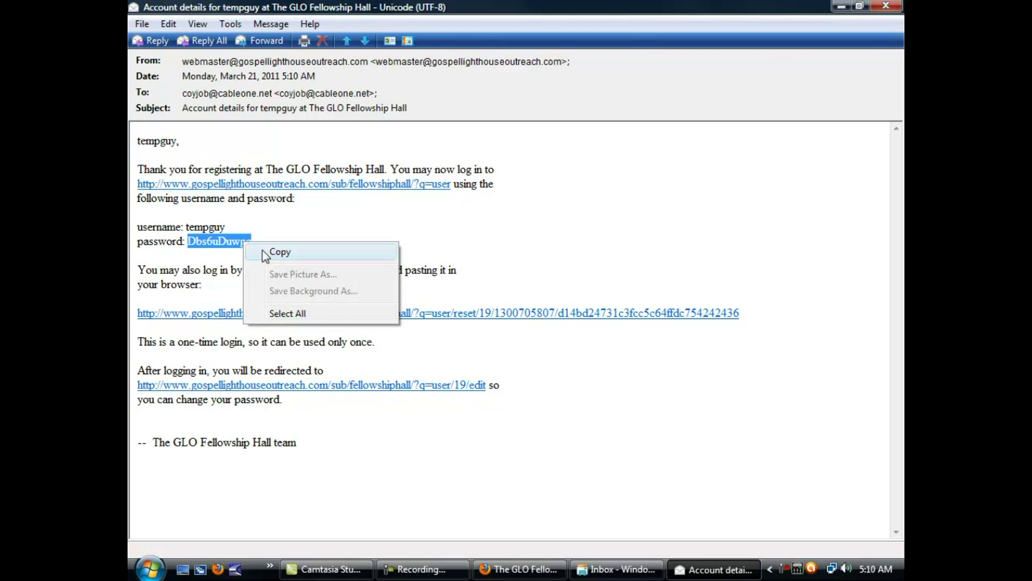
pyautogui.click(274, 252)
pyautogui.click(284, 184)
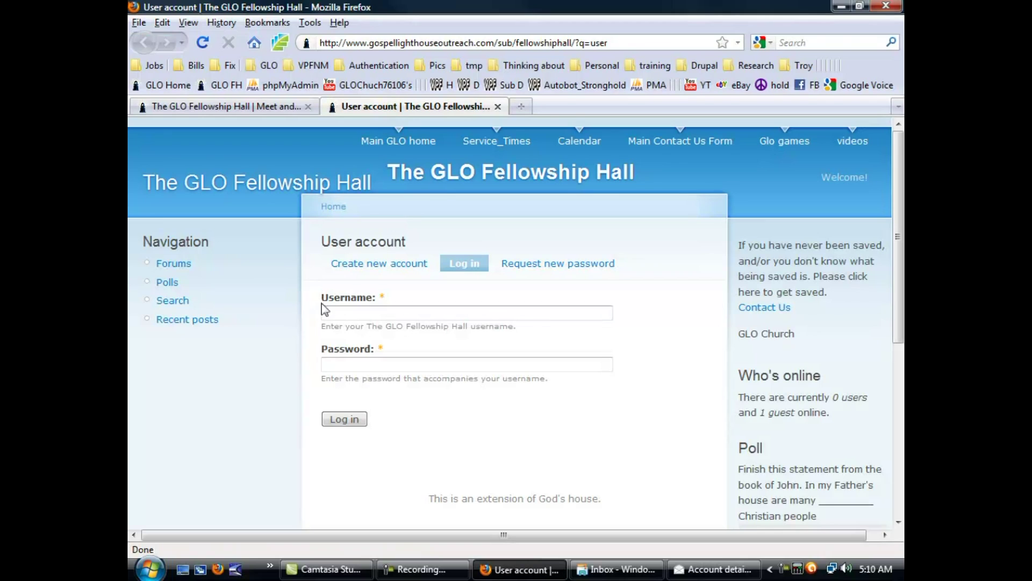
# Log in as tempguy with the pasted password, decline remembering it, and scroll the profile page.
pyautogui.click(344, 310)
pyautogui.write('tempguy')
pyautogui.press('Tab')
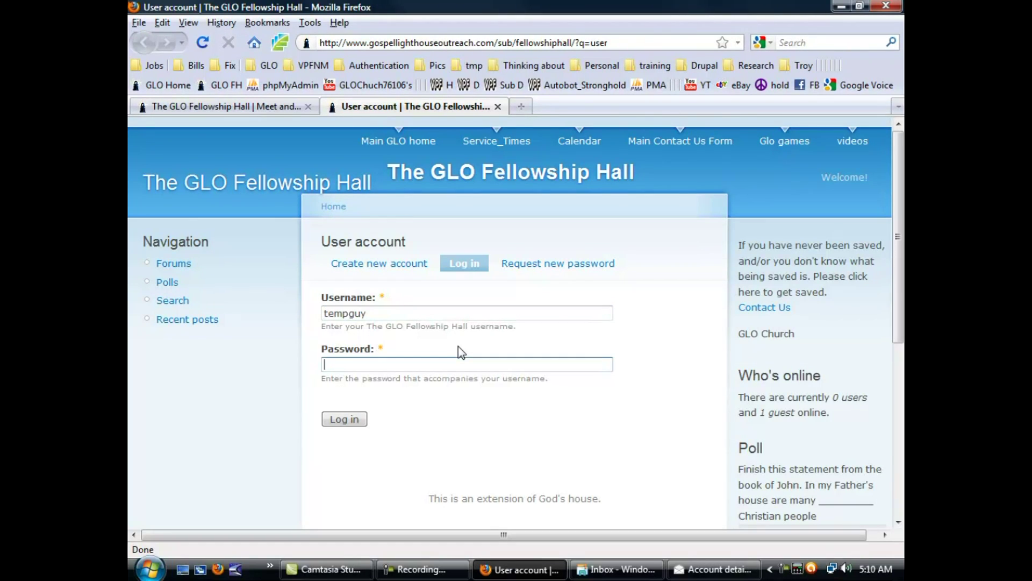
pyautogui.hotkey('ctrl', 'v')
pyautogui.click(340, 417)
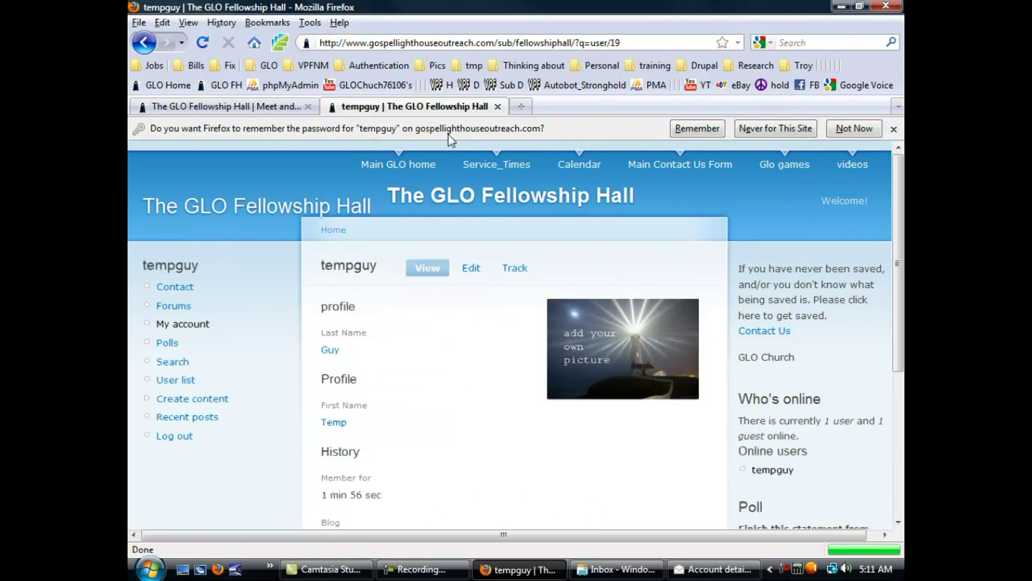
pyautogui.click(854, 127)
pyautogui.scroll(-3, 470, 336)
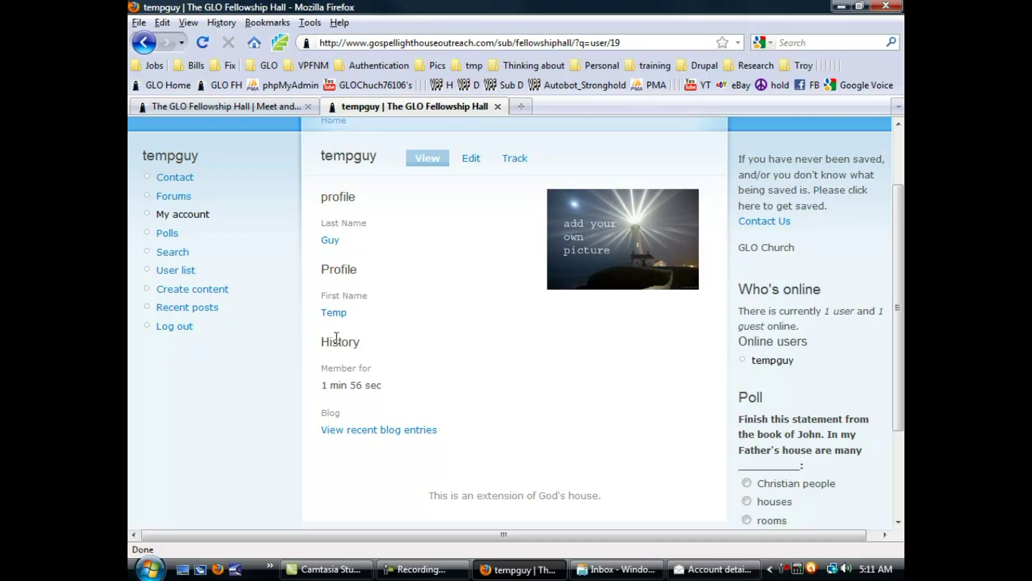
# On the Edit tab, enter a new password and its confirmation, noting Medium strength and matching.
pyautogui.click(472, 161)
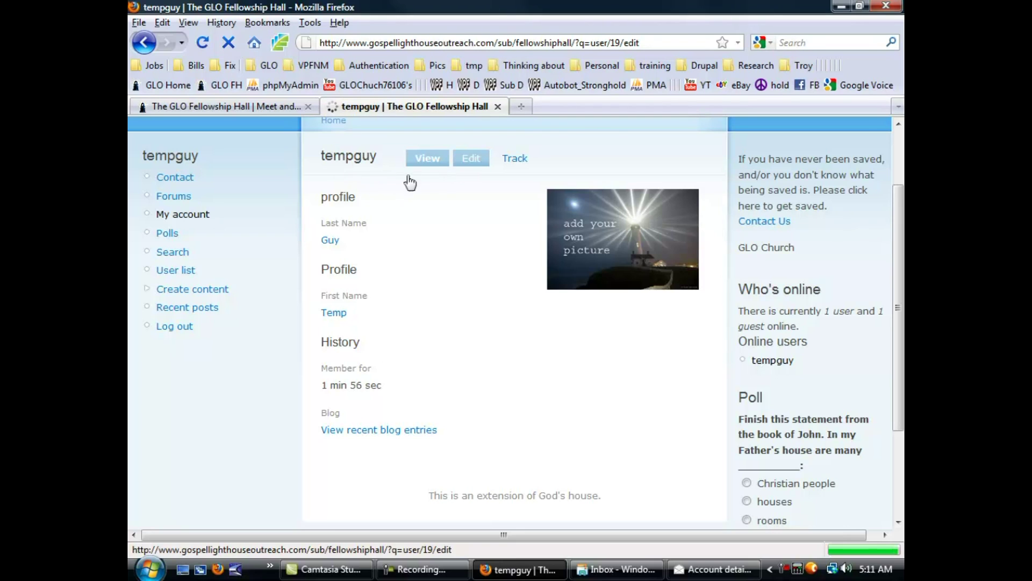
pyautogui.scroll(-5, 444, 202)
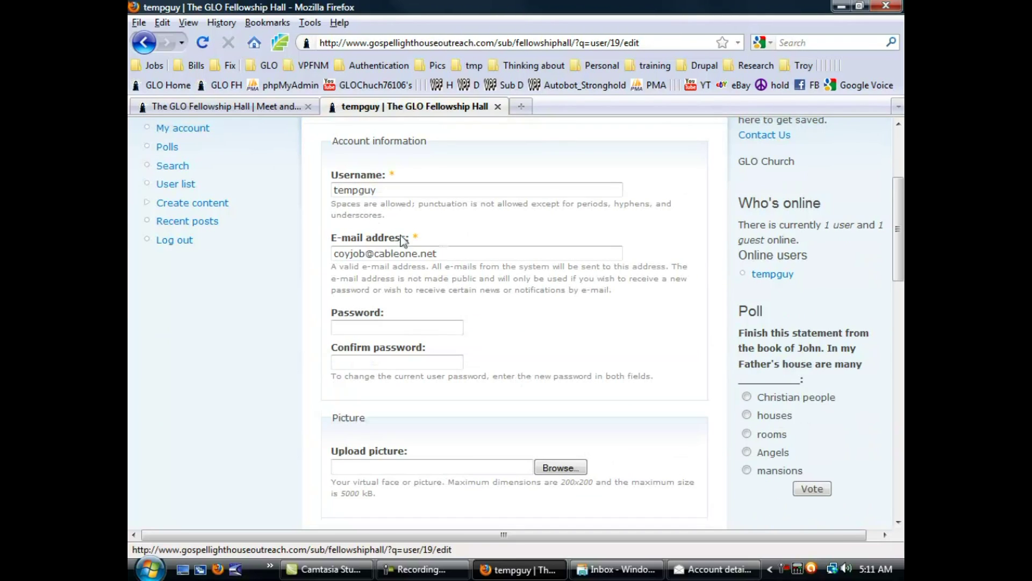
pyautogui.click(369, 325)
pyautogui.write('••••••')
pyautogui.press('Tab')
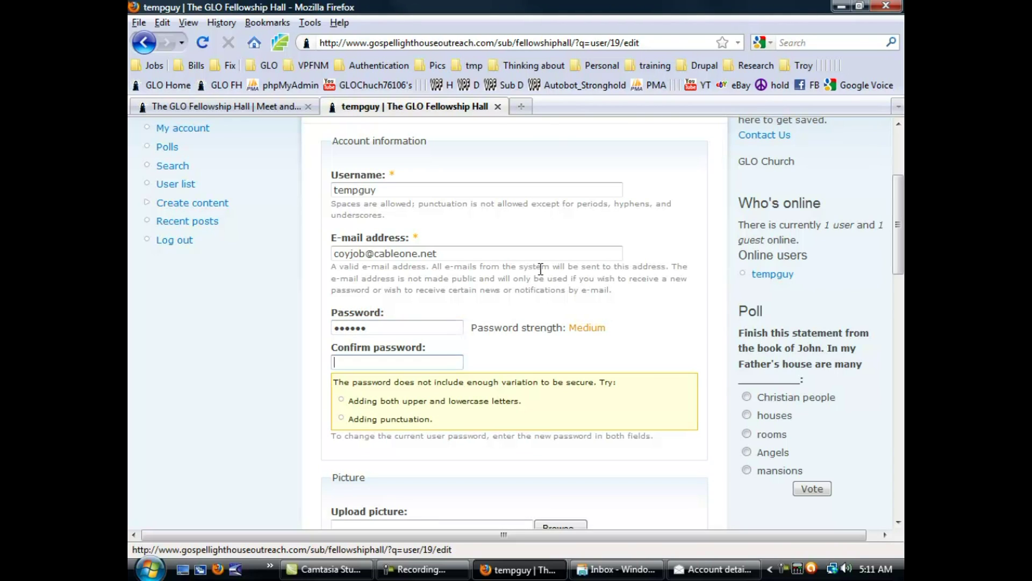
pyautogui.write('••••')
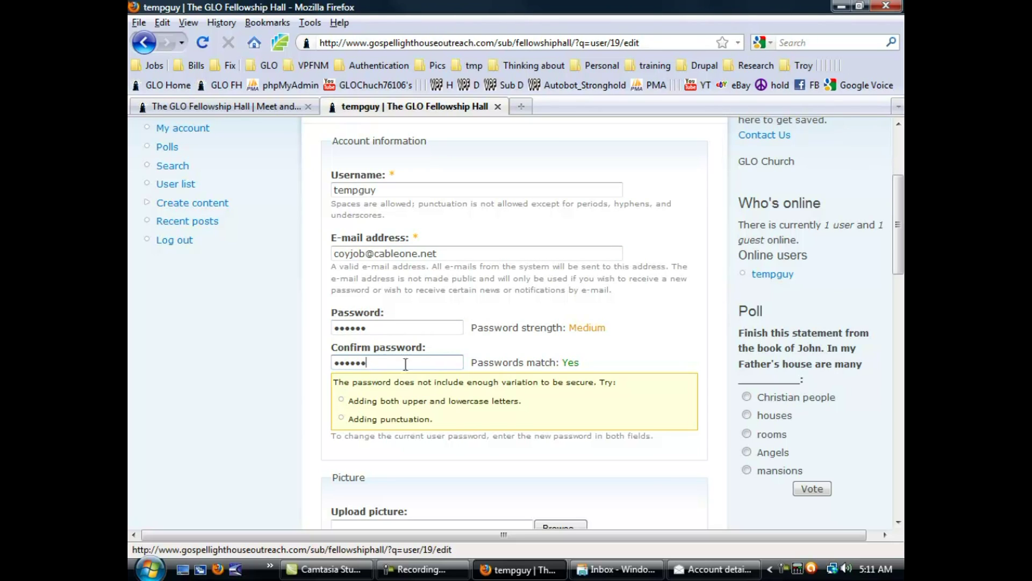
pyautogui.doubleClick(579, 329)
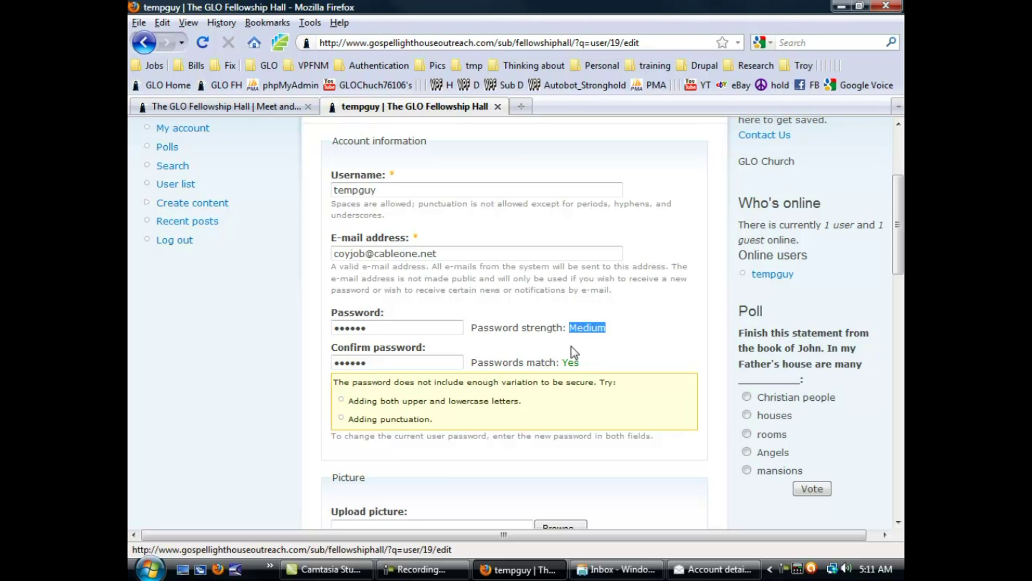
pyautogui.doubleClick(569, 362)
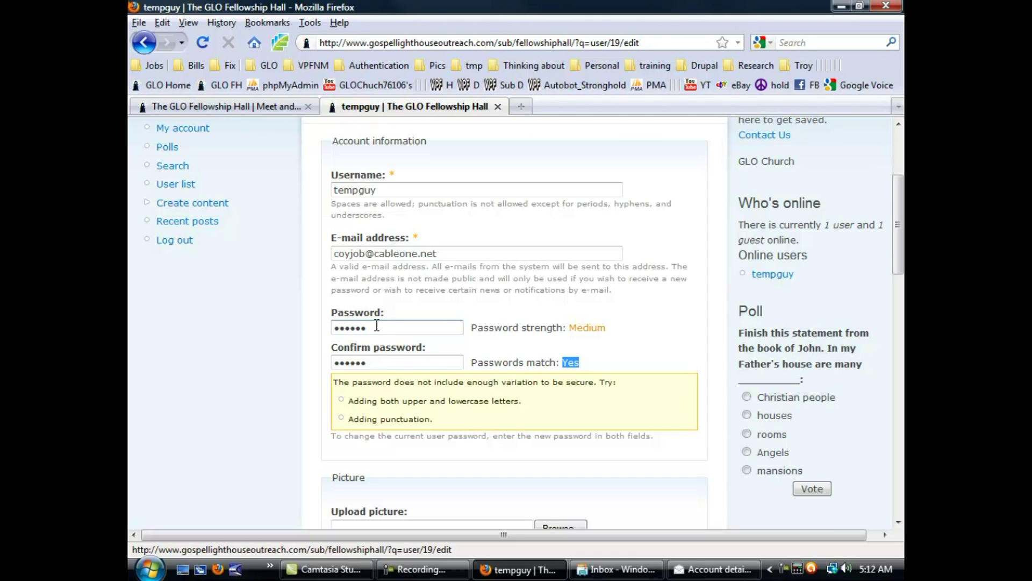
pyautogui.scroll(-6, 377, 325)
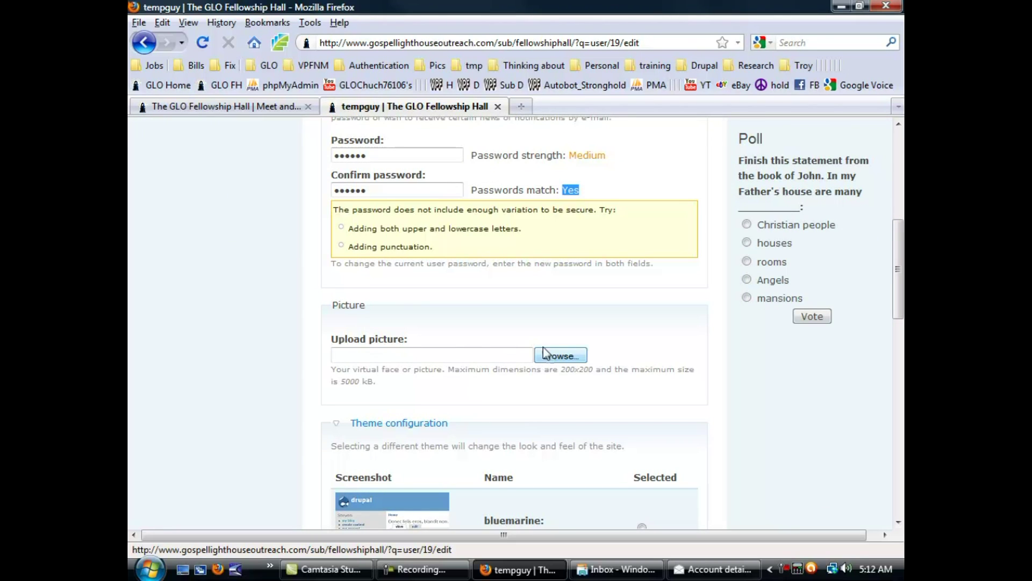
pyautogui.scroll(9, 543, 346)
pyautogui.scroll(-15, 540, 345)
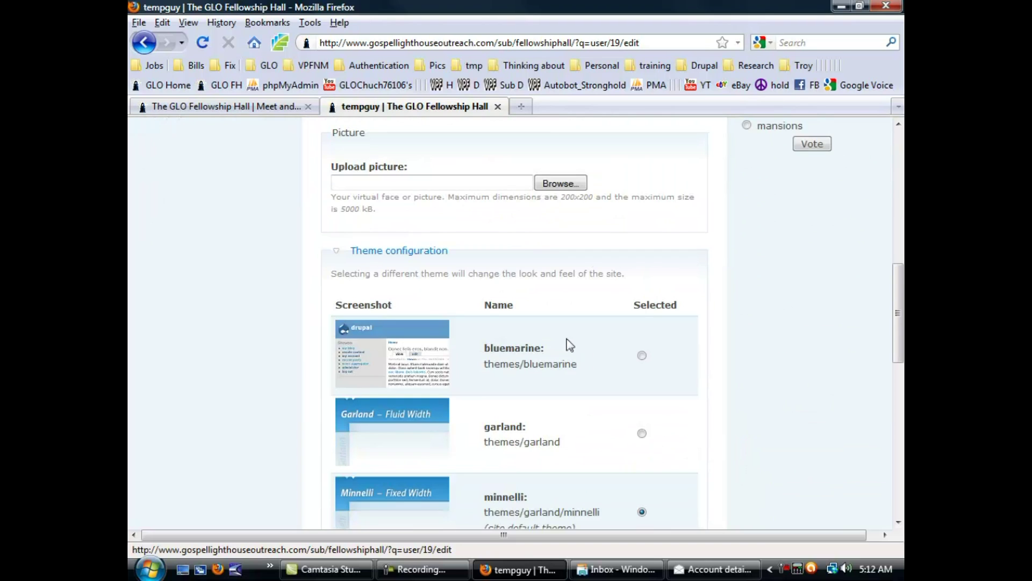
pyautogui.scroll(6, 576, 221)
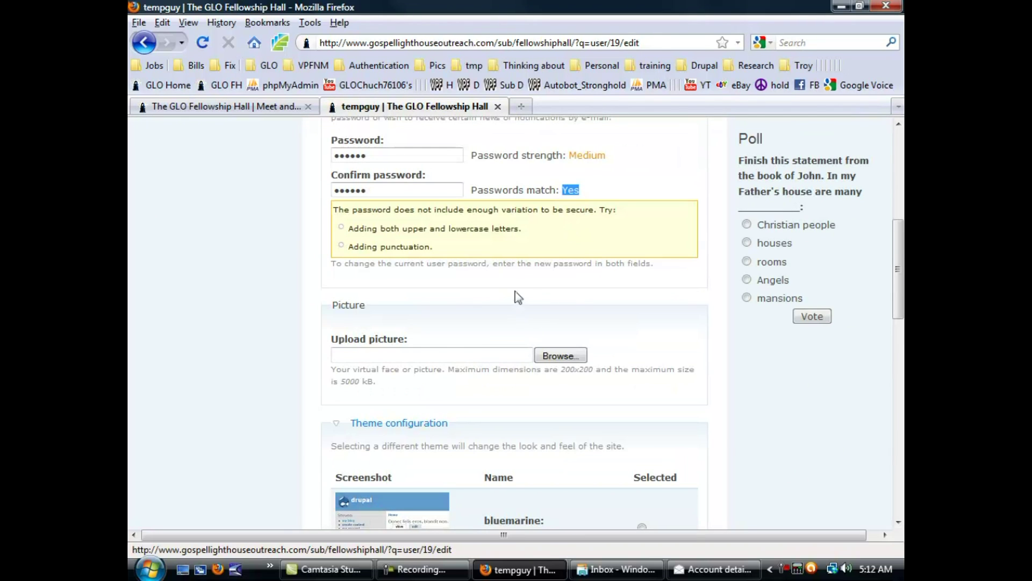
pyautogui.scroll(-20, 535, 296)
pyautogui.scroll(-6, 411, 385)
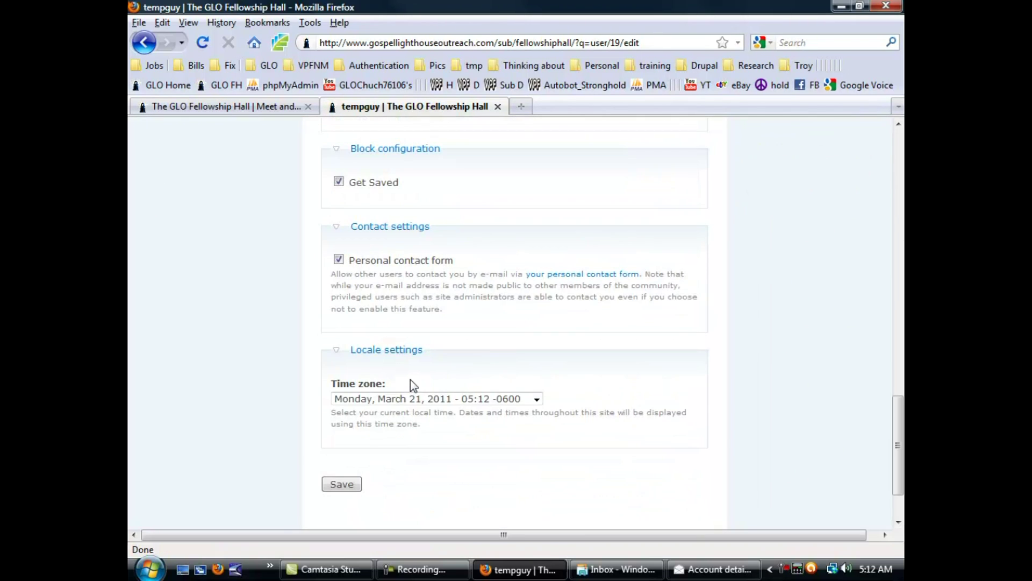
pyautogui.click(521, 400)
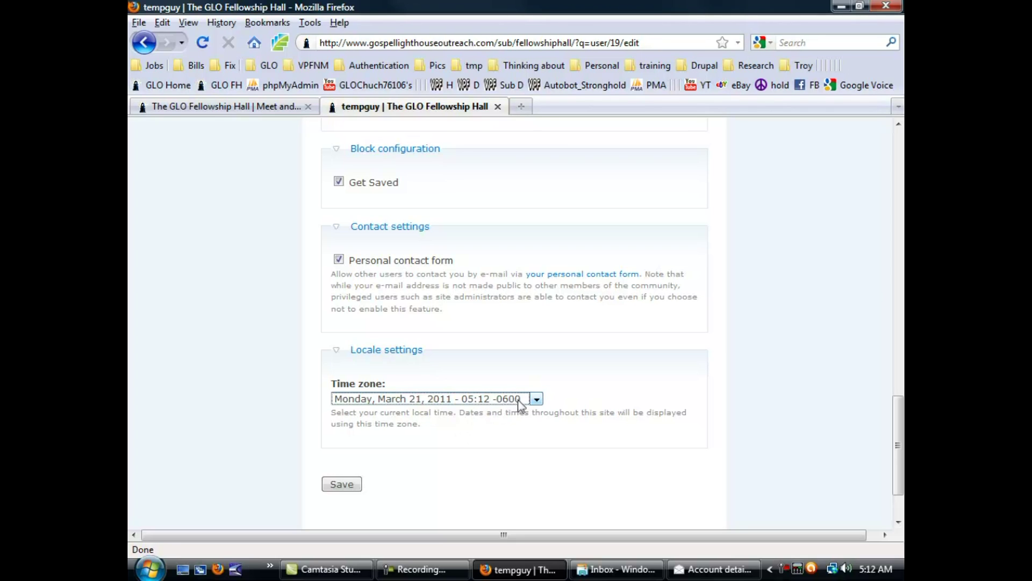
# Save the account's new password, decline browser password saving, and log out.
pyautogui.click(342, 484)
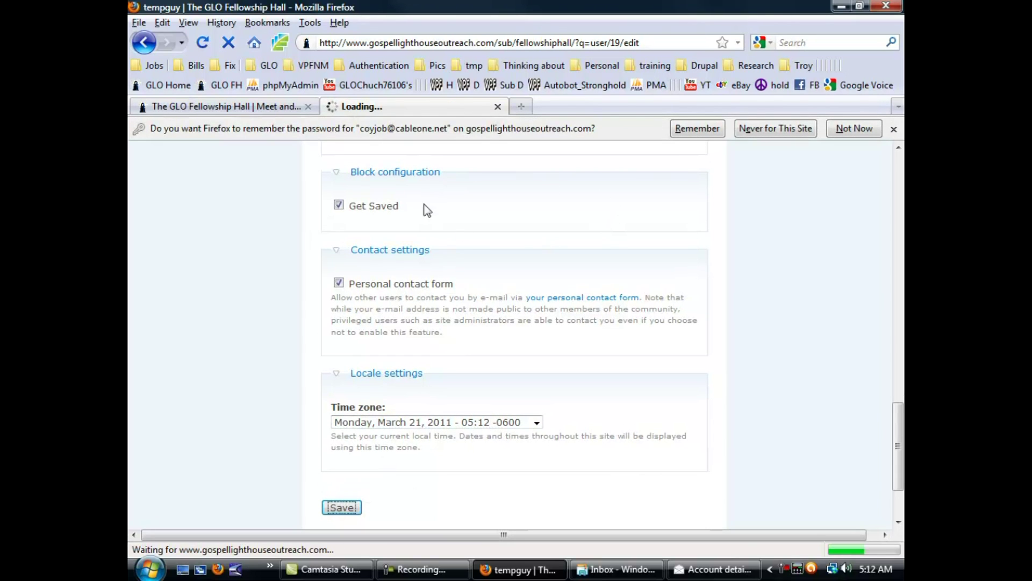
pyautogui.click(854, 128)
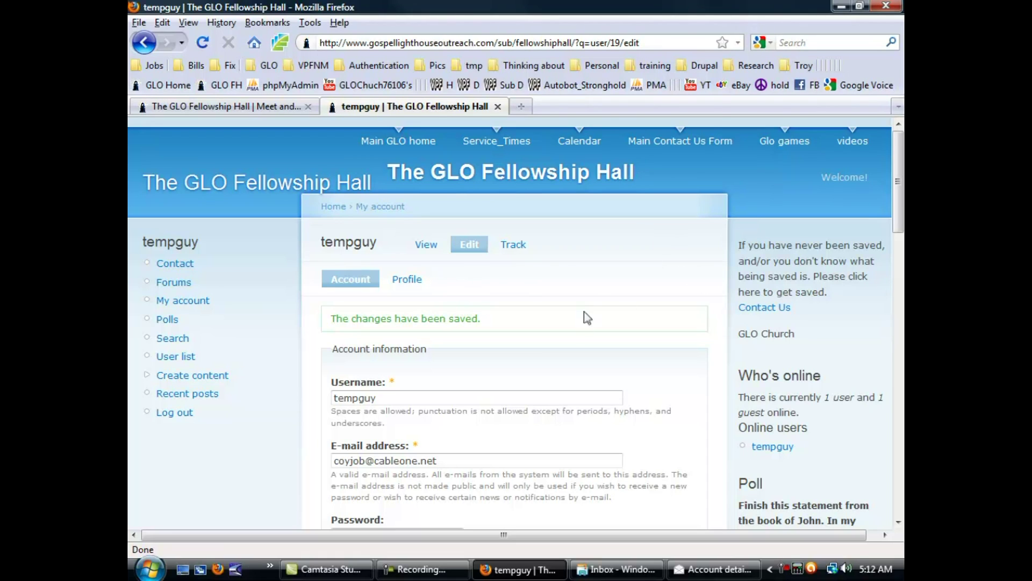
pyautogui.click(176, 413)
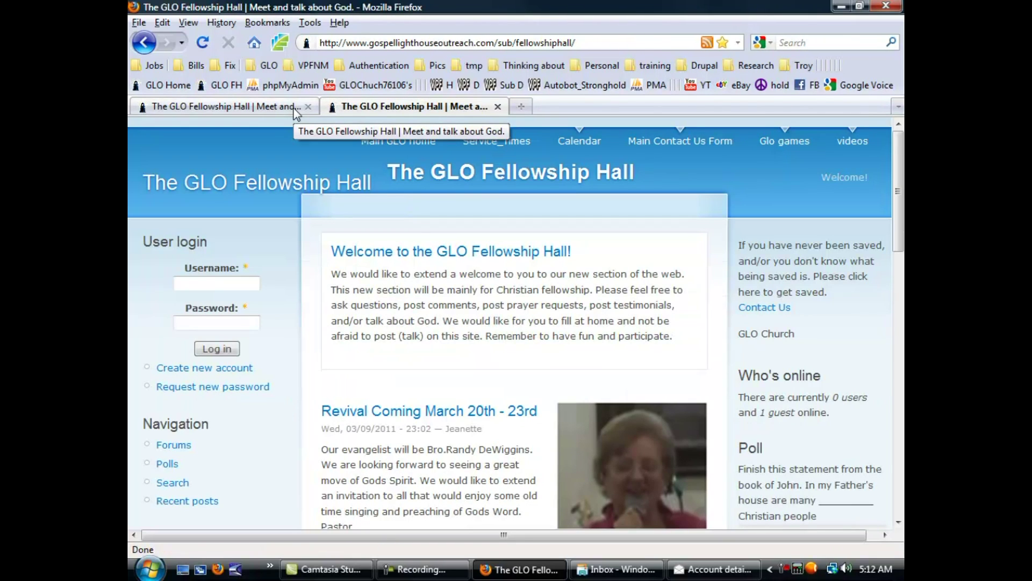
# Close the duplicate tab and log in as tempguy with the new password, not saving it.
pyautogui.click(307, 106)
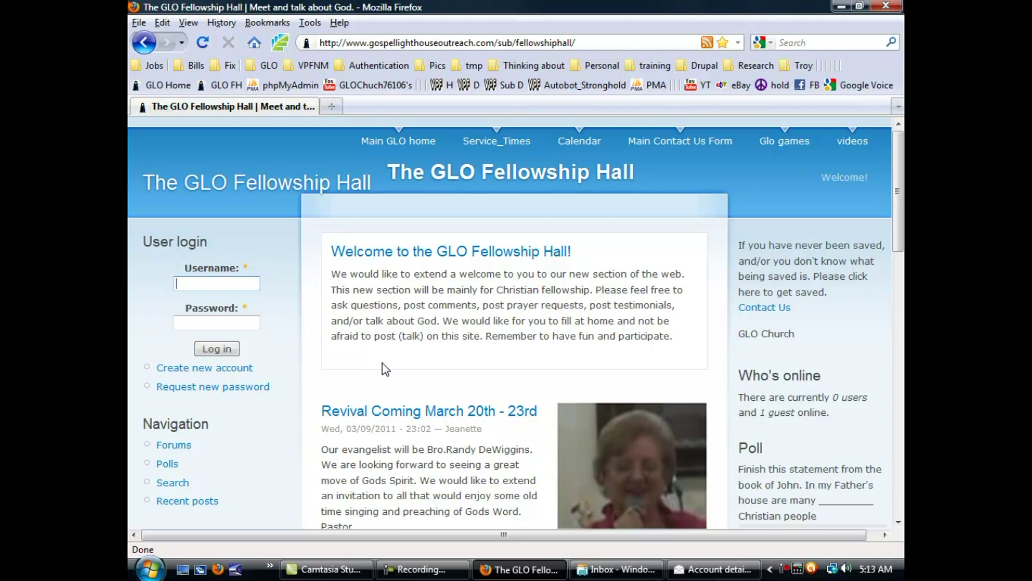
pyautogui.write('tempguy')
pyautogui.press('Tab')
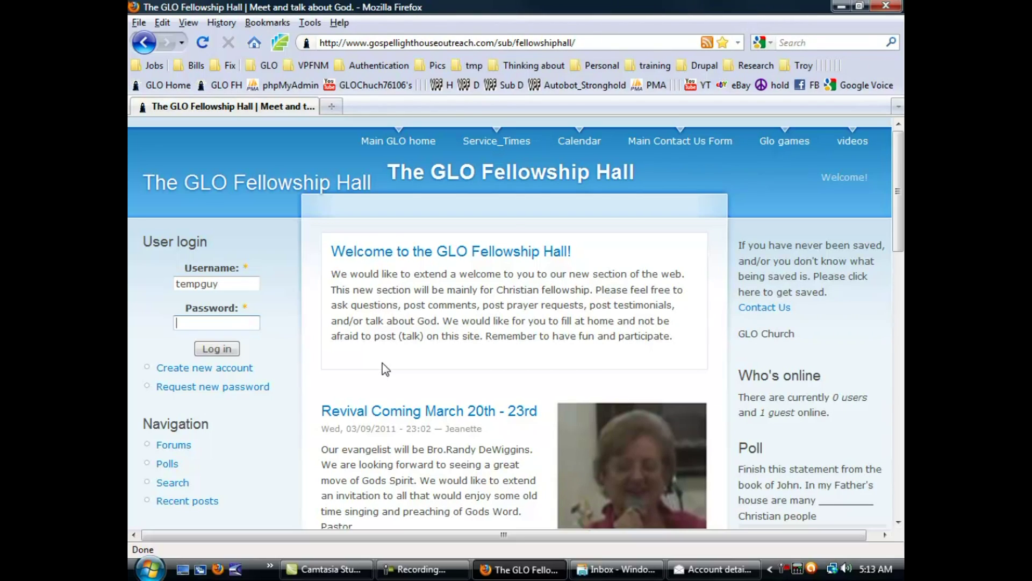
pyautogui.write('•••••••')
pyautogui.click(231, 349)
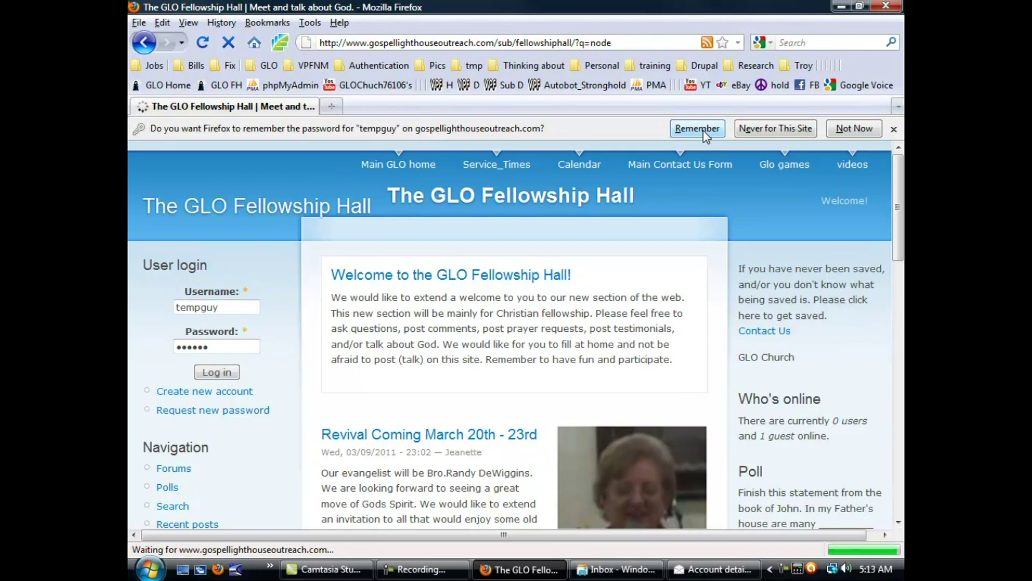
pyautogui.click(837, 131)
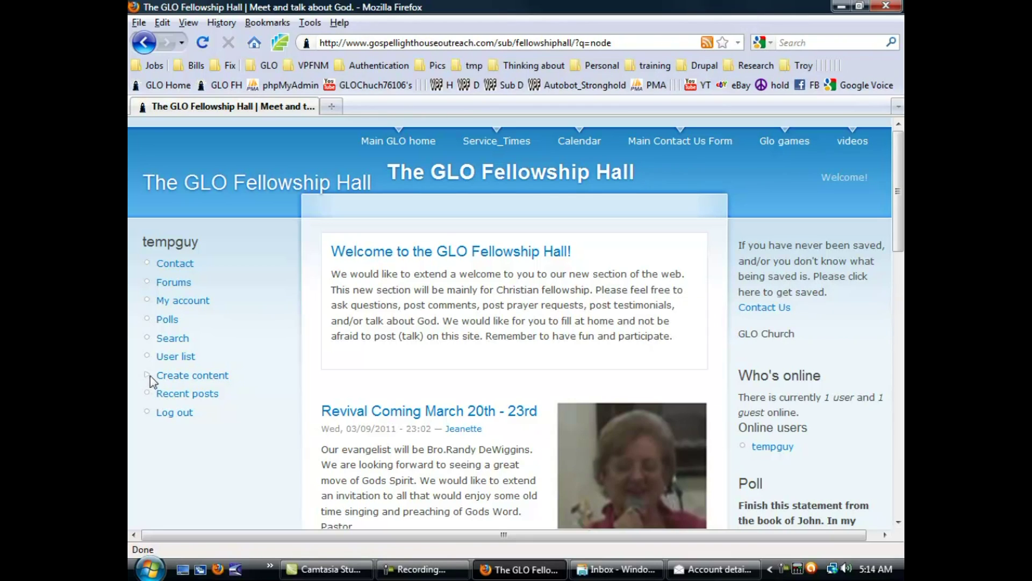
# Open Create content and choose the Prayer Request content type.
pyautogui.click(164, 378)
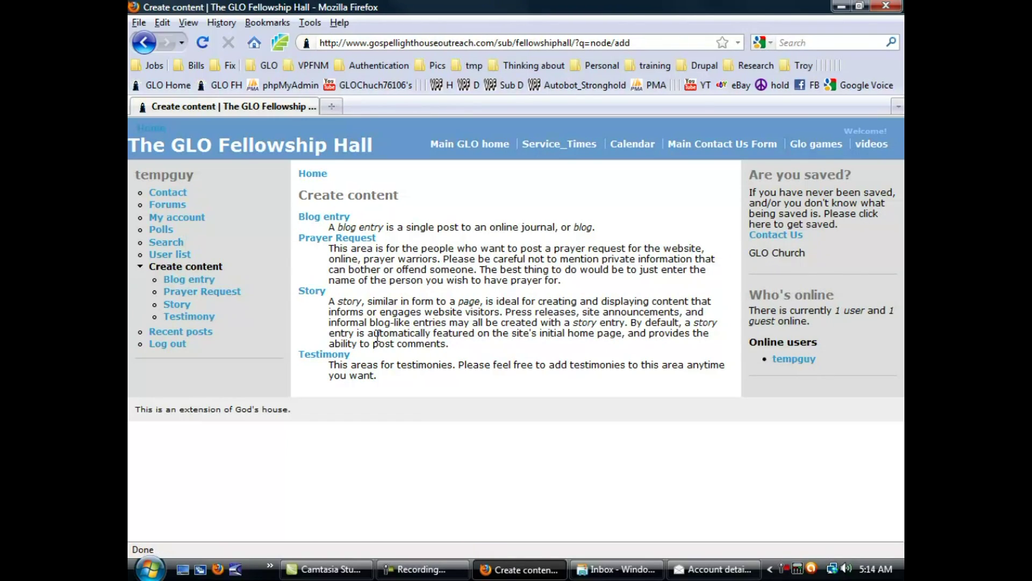
pyautogui.click(337, 238)
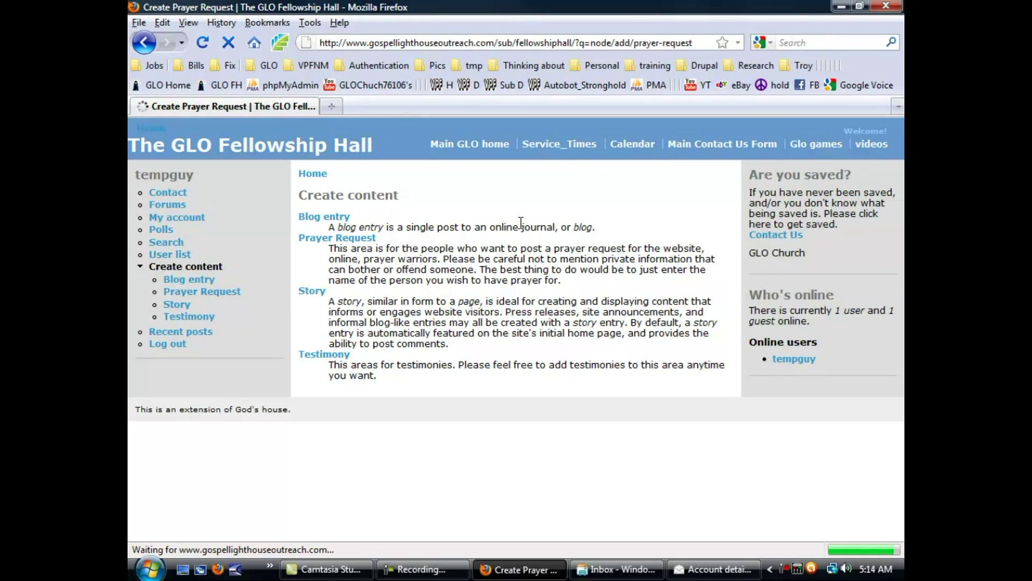
# Look over the Prayer Request form's Title and Body fields.
pyautogui.click(330, 230)
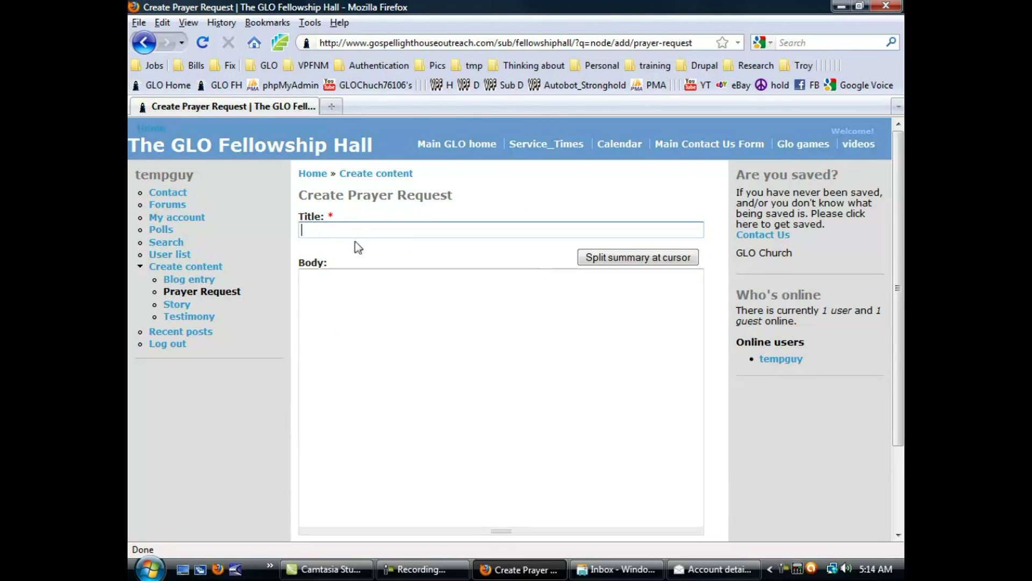
pyautogui.scroll(-3, 379, 298)
pyautogui.click(358, 225)
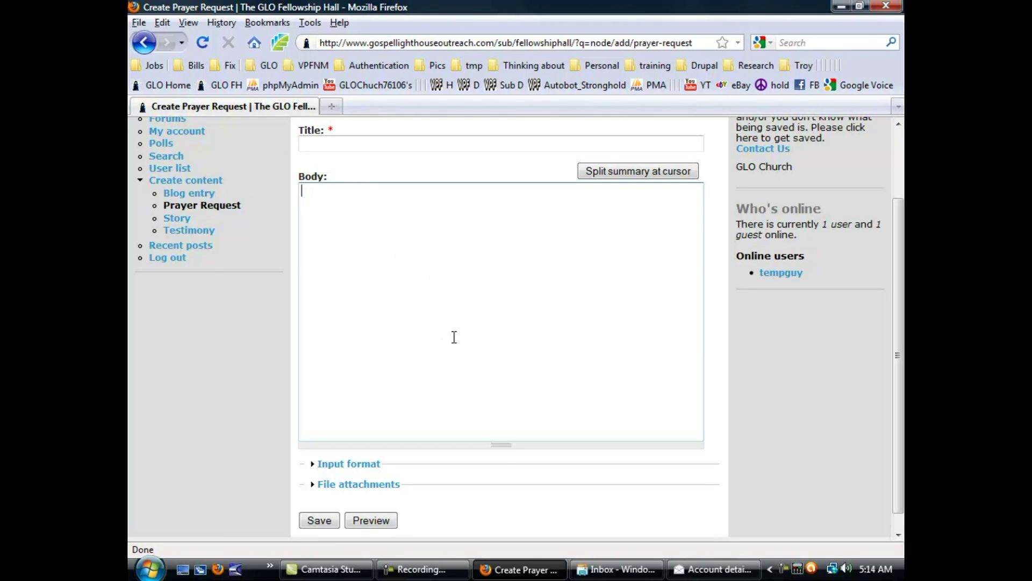
pyautogui.scroll(-1, 468, 395)
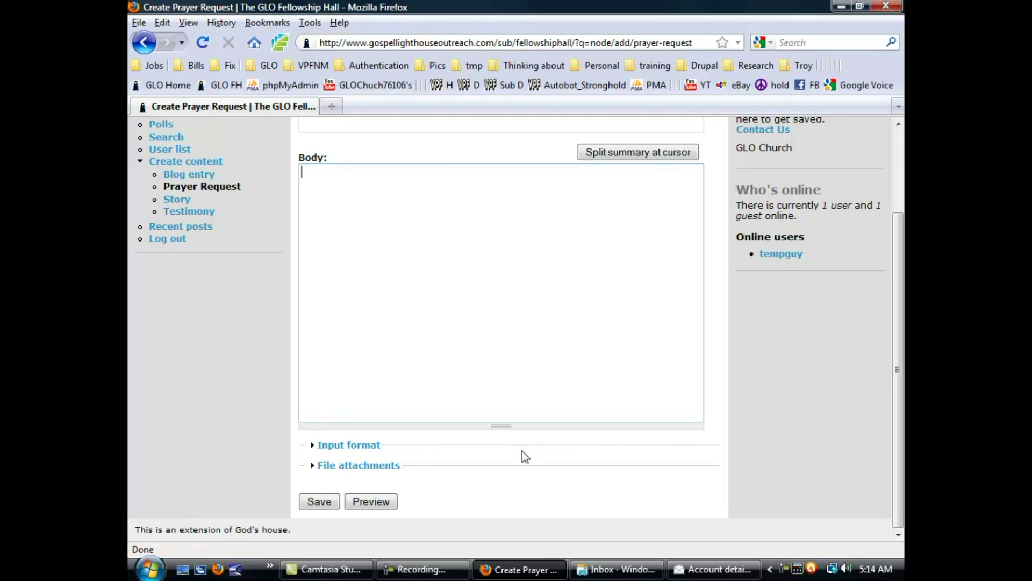
pyautogui.scroll(3, 490, 314)
pyautogui.scroll(-3, 411, 310)
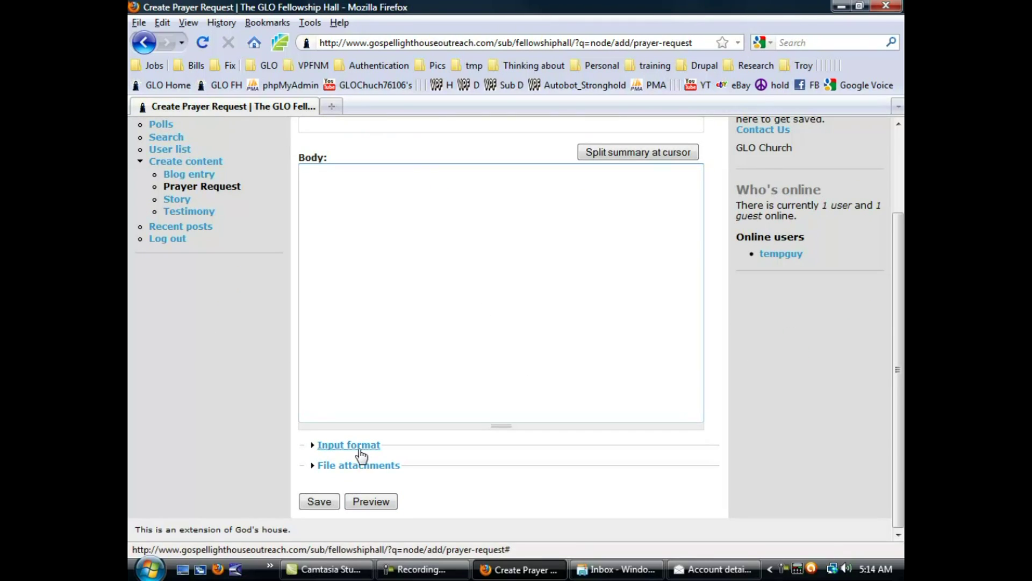
pyautogui.scroll(3, 457, 419)
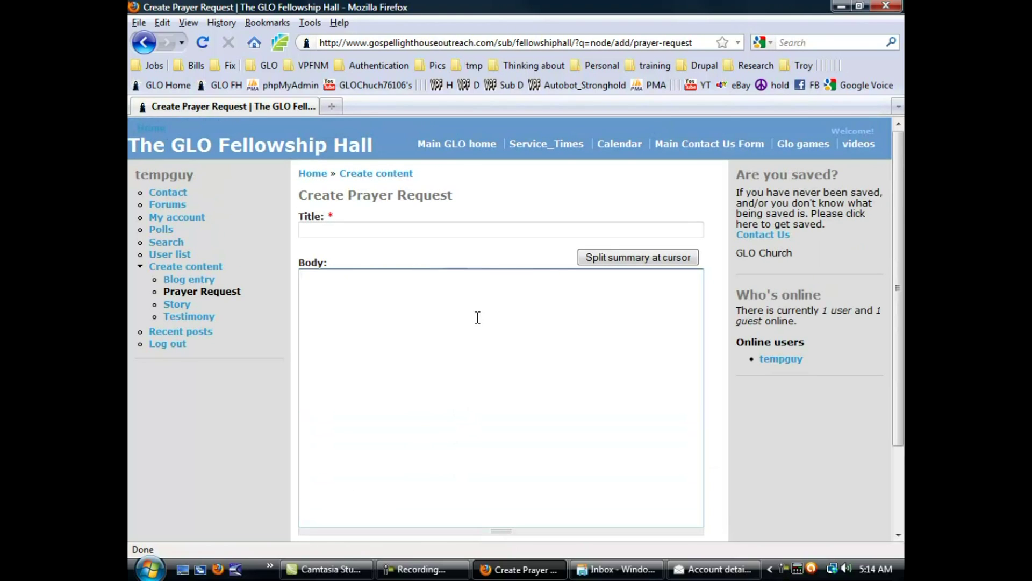
pyautogui.scroll(-3, 396, 380)
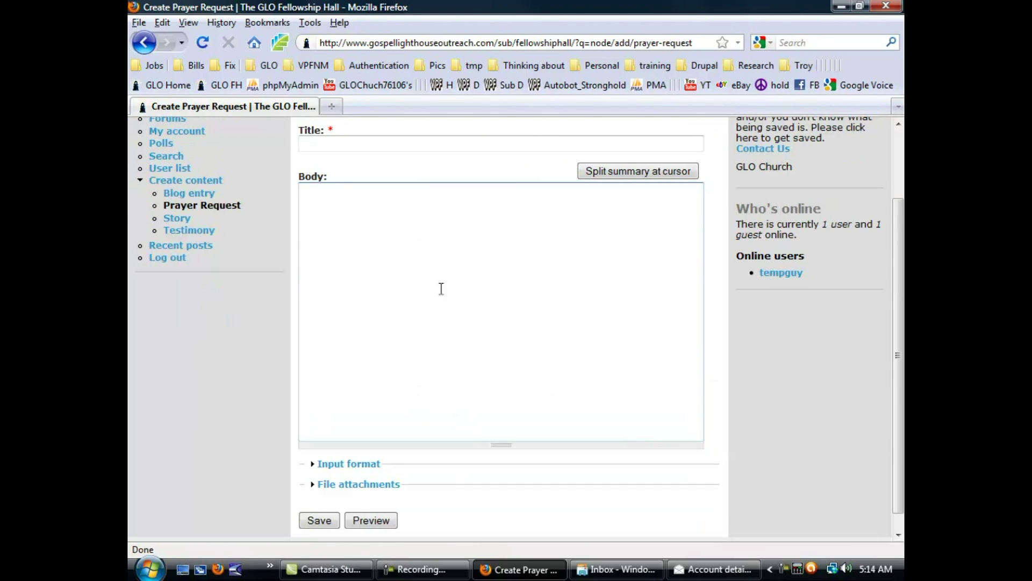
# Enter the title 'temp guy 2' and body 'Please pray for temp guy 2'.
pyautogui.click(355, 146)
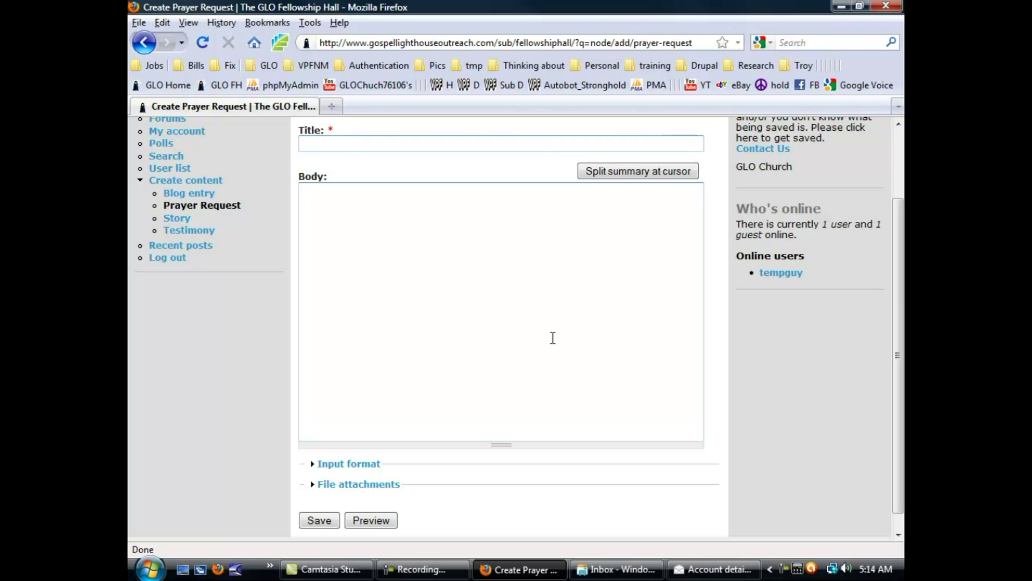
pyautogui.write('temp guy 2')
pyautogui.press('Tab')
pyautogui.press('Tab')
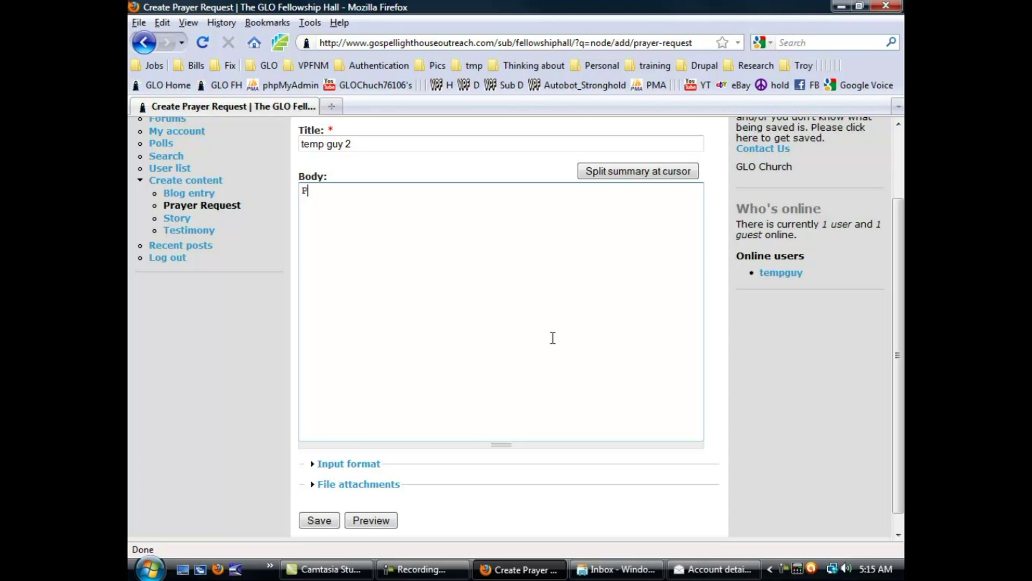
pyautogui.write('Please pray for temp guy 2')
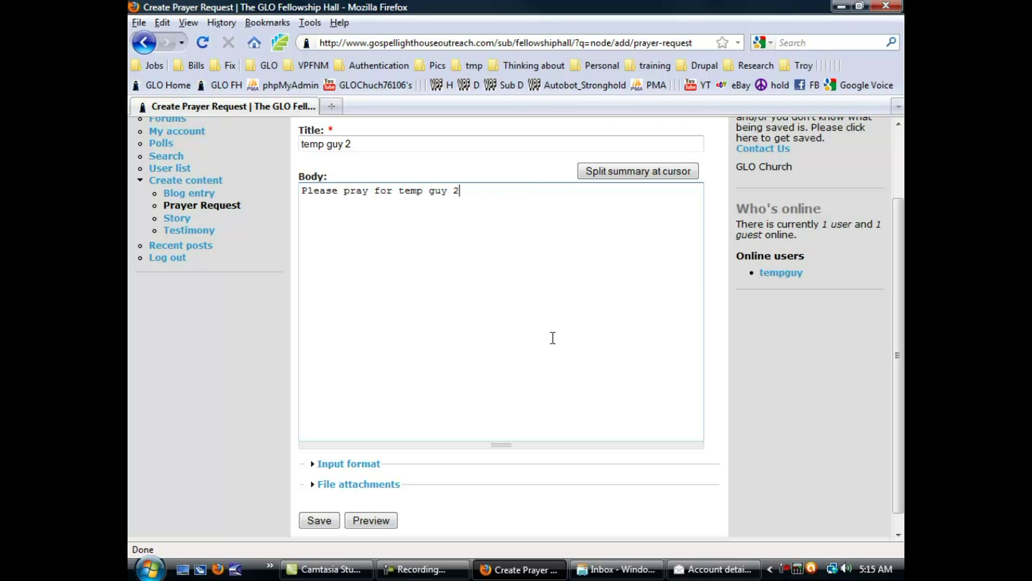
pyautogui.scroll(-1, 329, 132)
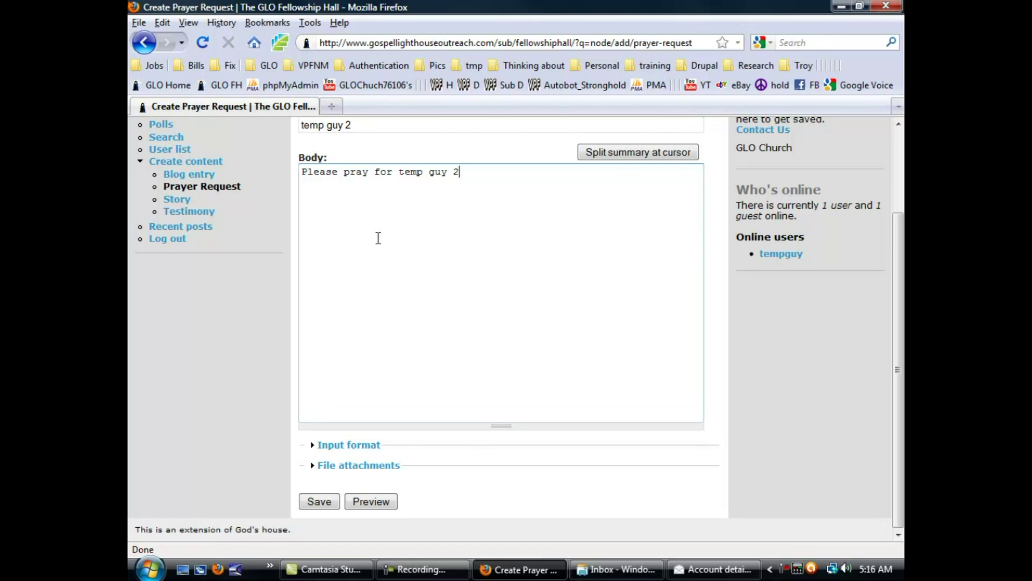
pyautogui.scroll(3, 379, 238)
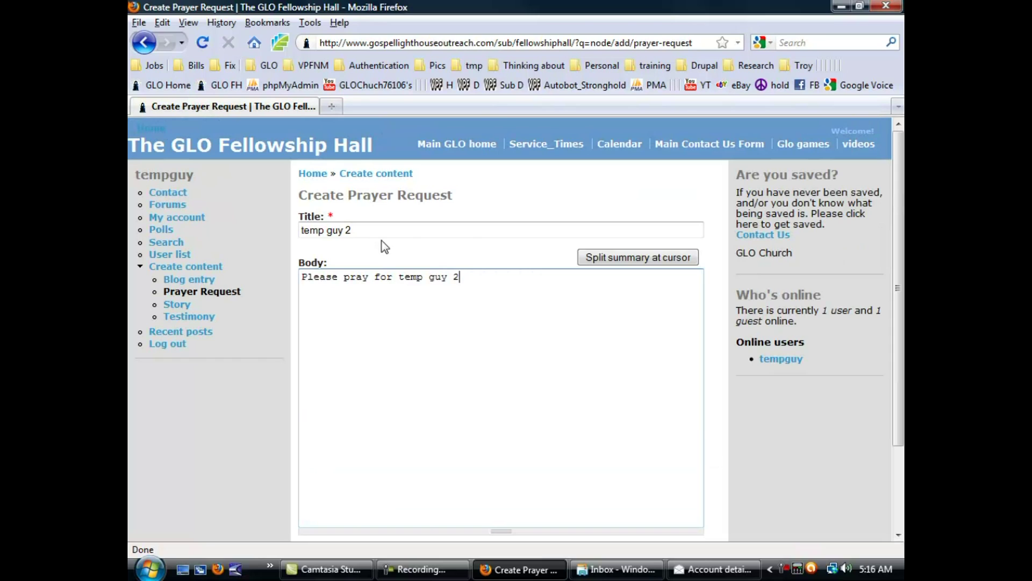
# Retitle the prayer request 'Tom Tom', replace 'temp guy 2' in the body with 'Top', and save it.
pyautogui.tripleClick(359, 228)
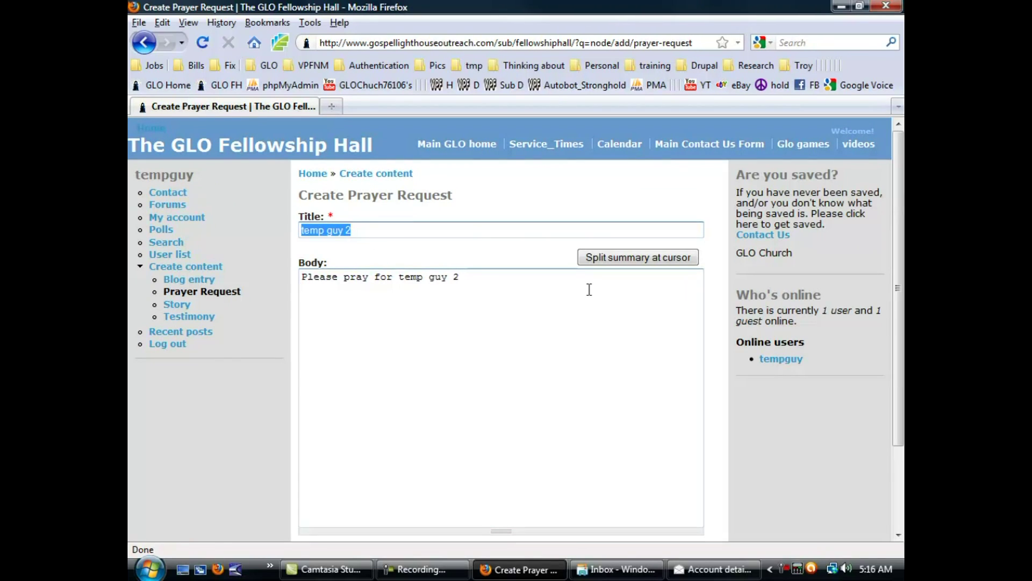
pyautogui.write('Tom Tom')
pyautogui.moveTo(460, 277); pyautogui.dragTo(396, 275)
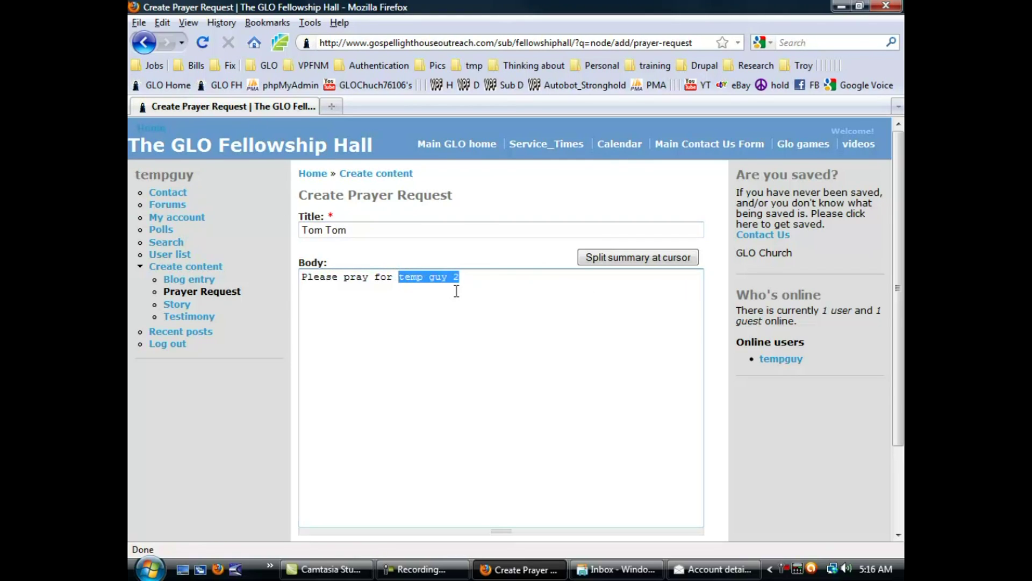
pyautogui.write('Top')
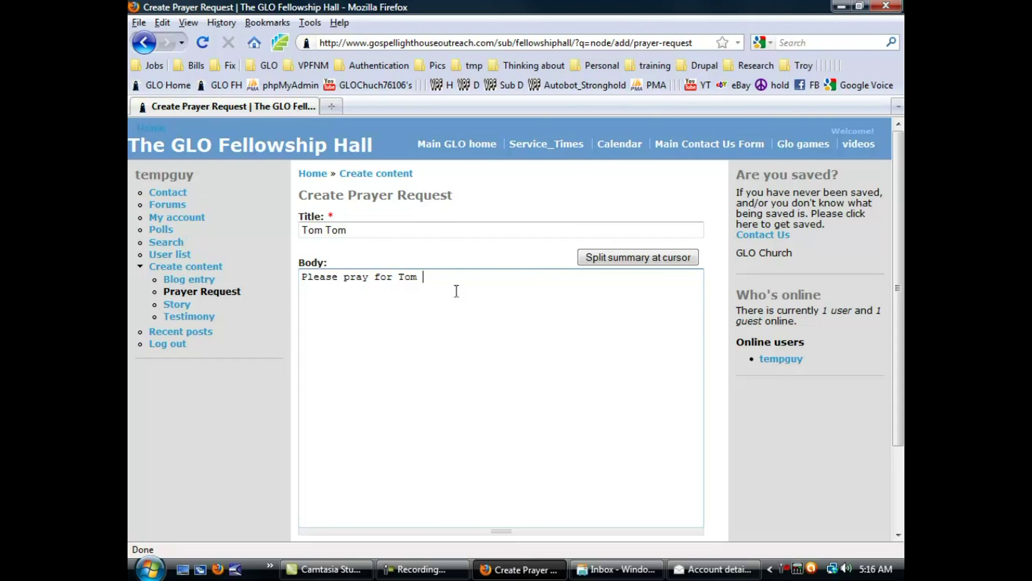
pyautogui.scroll(-3, 457, 290)
pyautogui.click(319, 520)
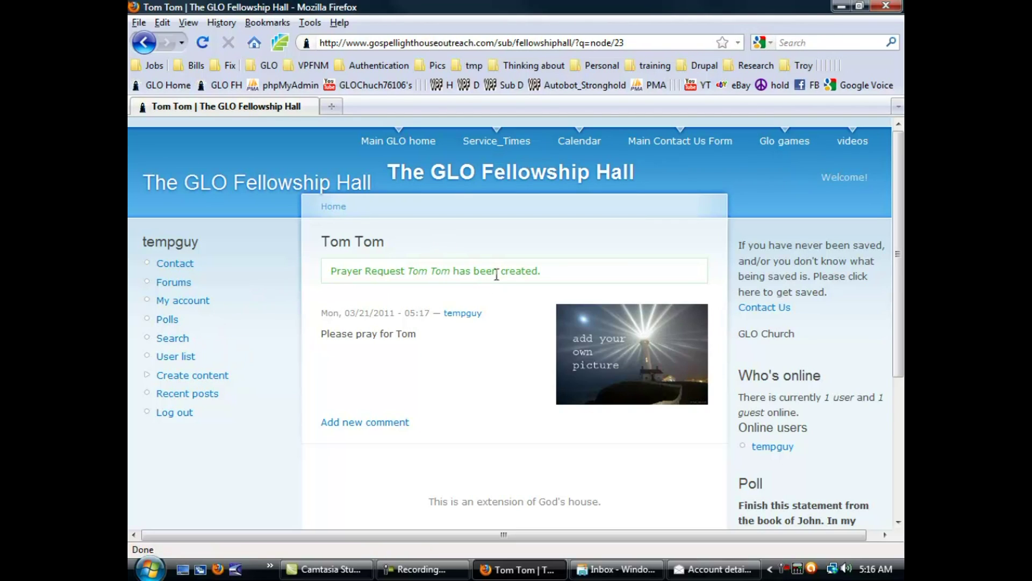
# Revisit Create content and the Tom Tom post, then return to The GLO Fellowship Hall front page.
pyautogui.click(202, 372)
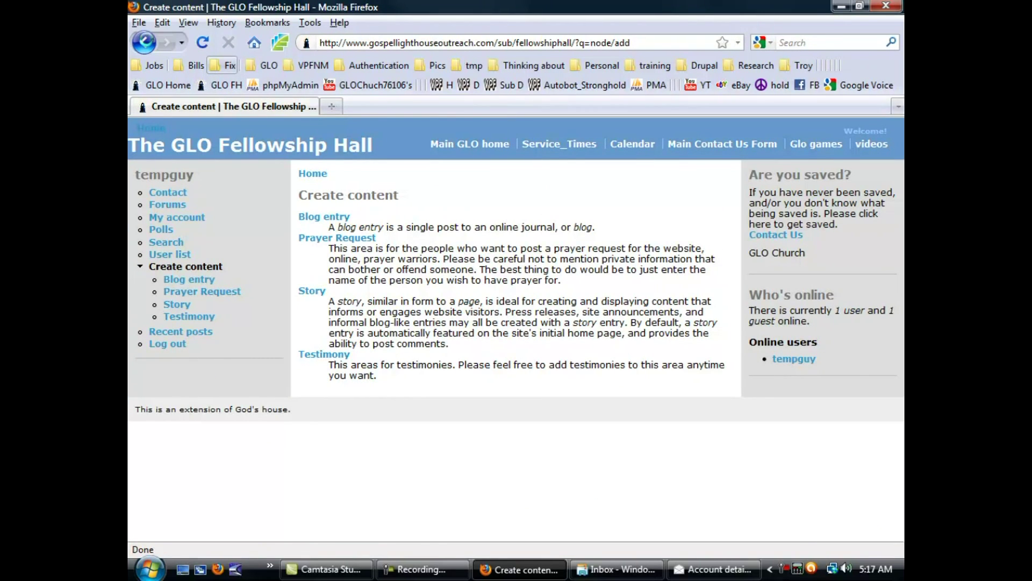
pyautogui.click(144, 43)
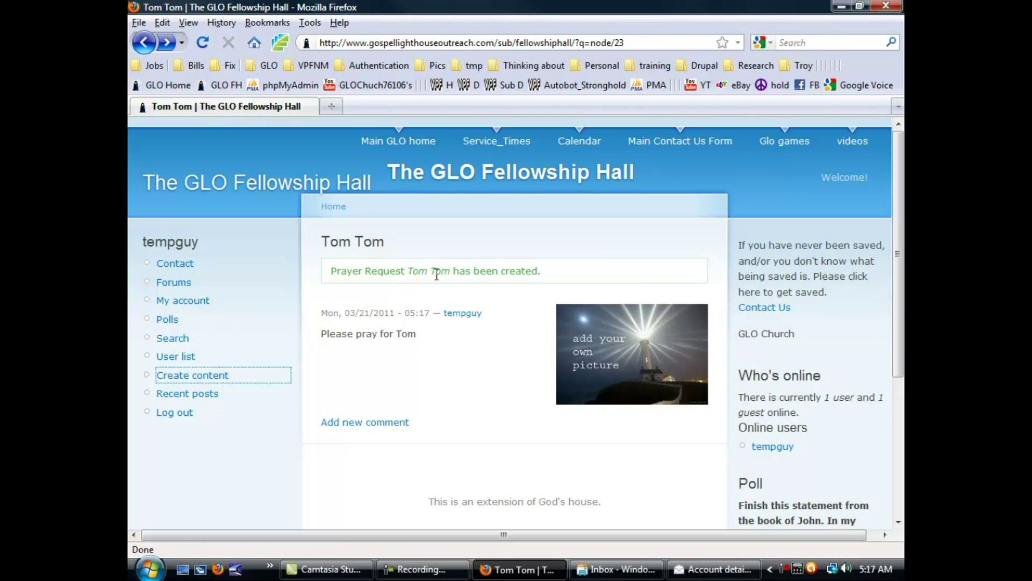
pyautogui.click(215, 375)
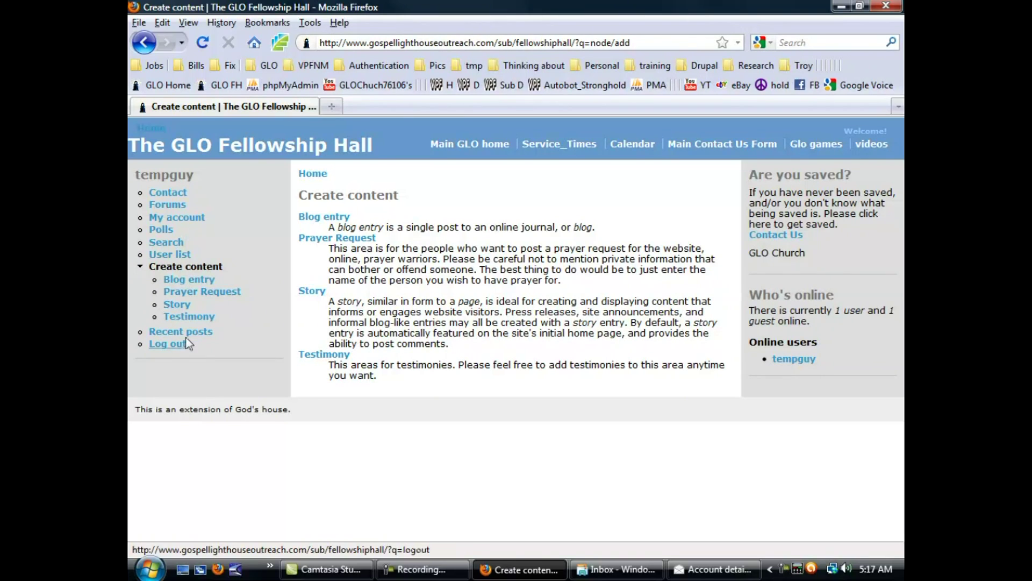
pyautogui.click(148, 146)
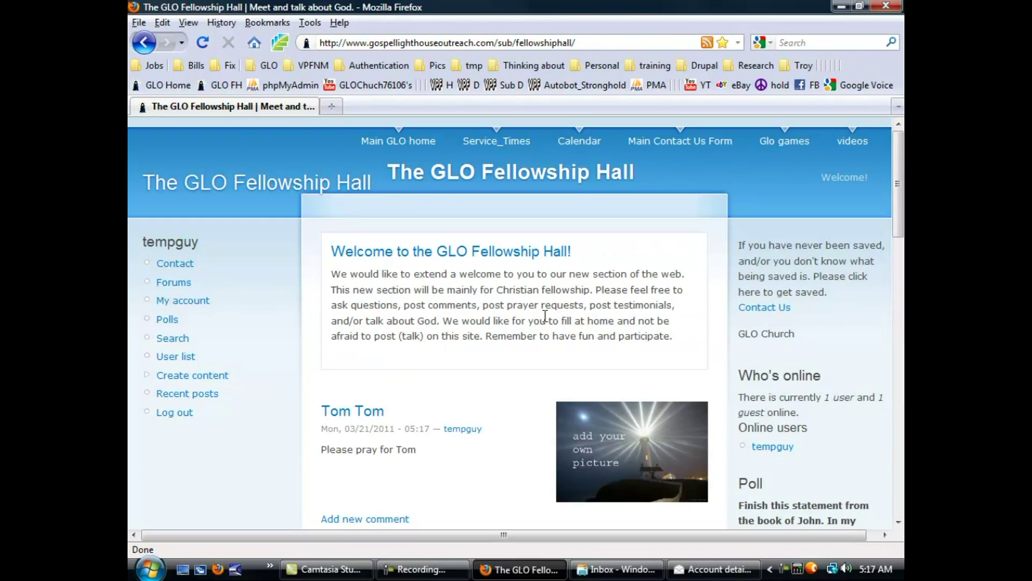
# Review the Tom Tom post on the front page, then go to the Polls list.
pyautogui.scroll(-9, 408, 420)
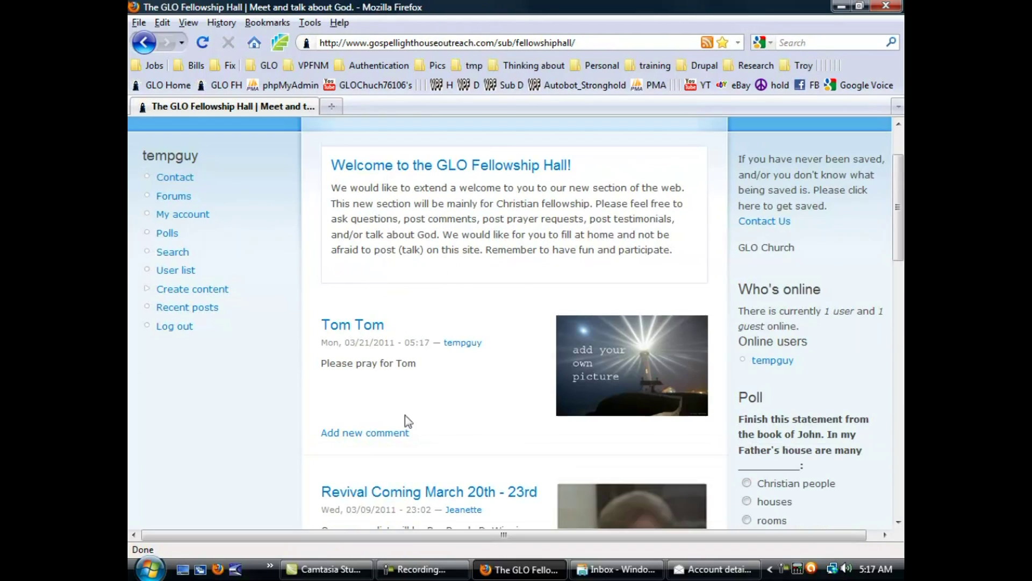
pyautogui.scroll(6, 419, 333)
pyautogui.scroll(-3, 484, 376)
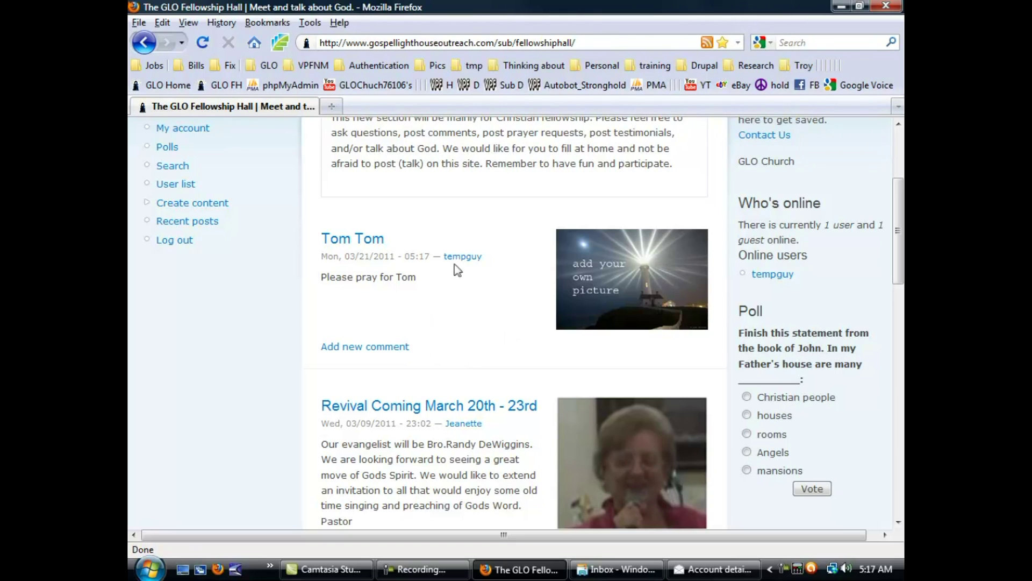
pyautogui.scroll(-3, 509, 278)
pyautogui.scroll(9, 511, 272)
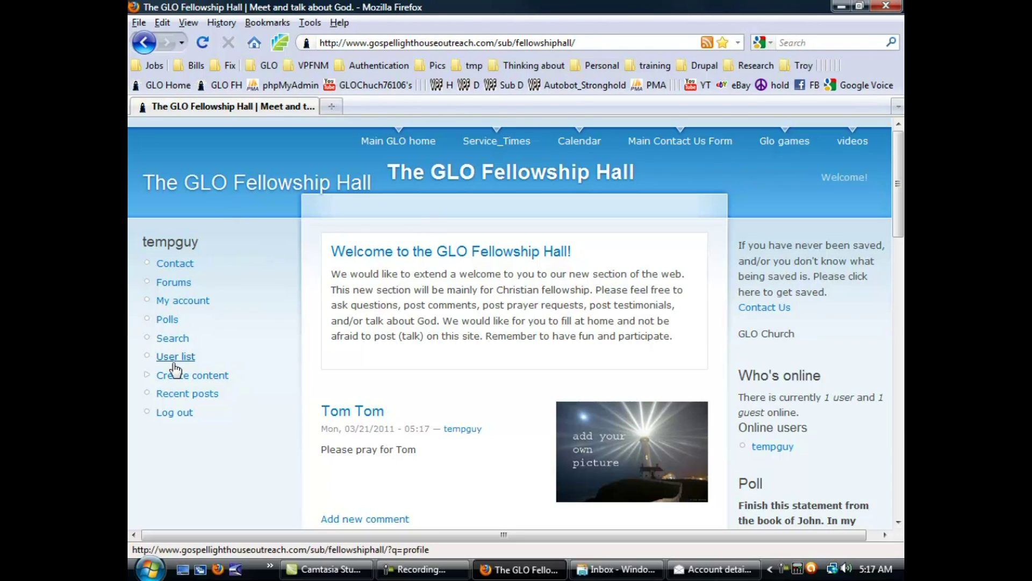
pyautogui.click(165, 325)
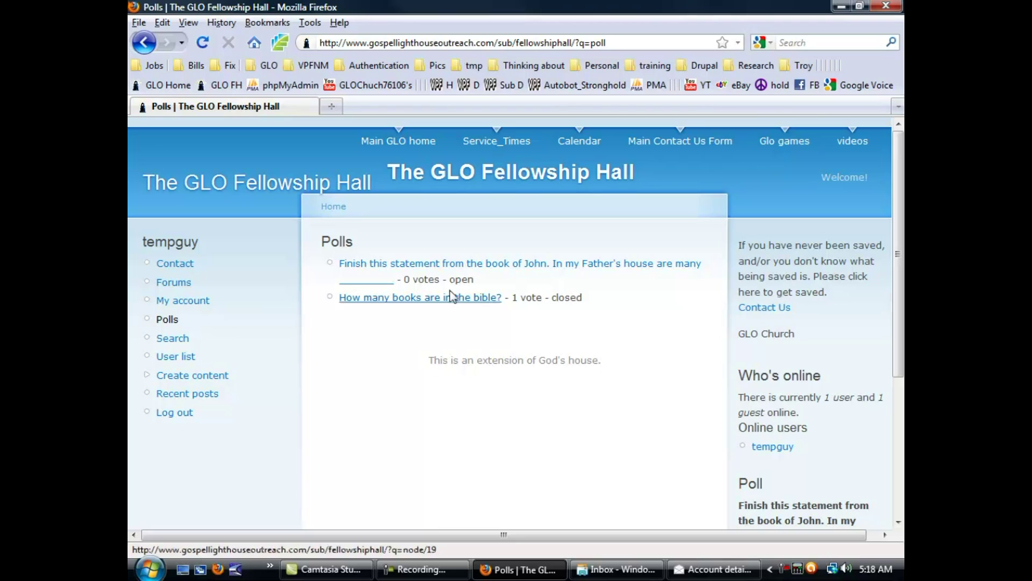
# Vote 'mansions' in the sidebar 'In my Father's house' poll.
pyautogui.scroll(-7, 686, 417)
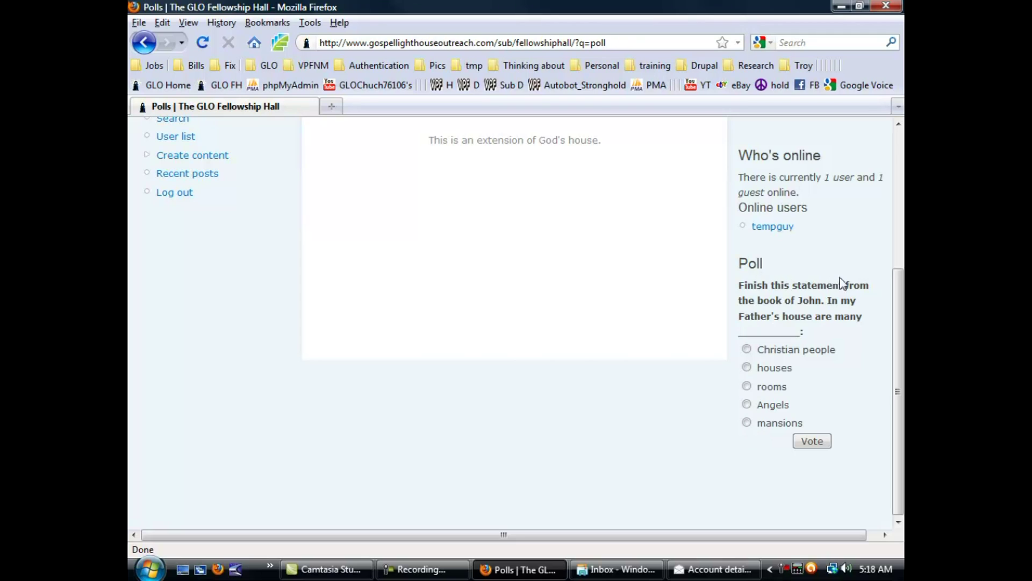
pyautogui.click(747, 368)
pyautogui.click(747, 422)
pyautogui.click(820, 446)
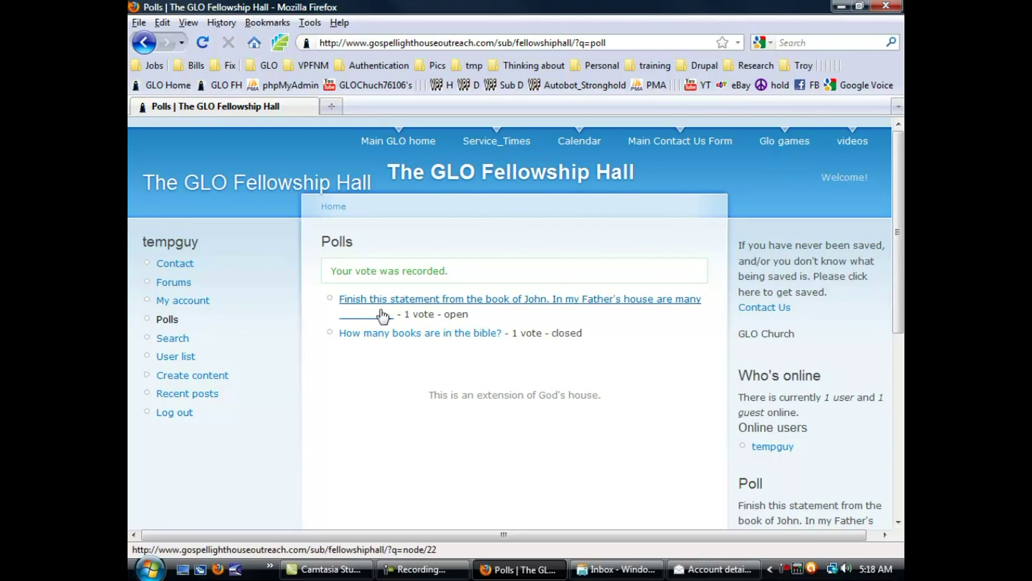
# Check the poll results showing 1 vote, then log out of the account.
pyautogui.scroll(-10, 475, 463)
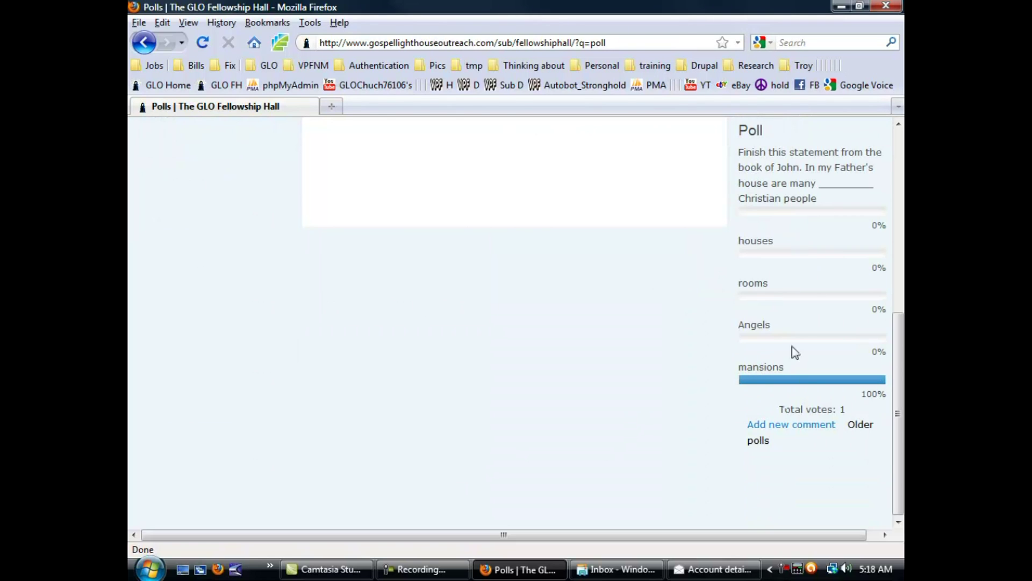
pyautogui.scroll(10, 766, 320)
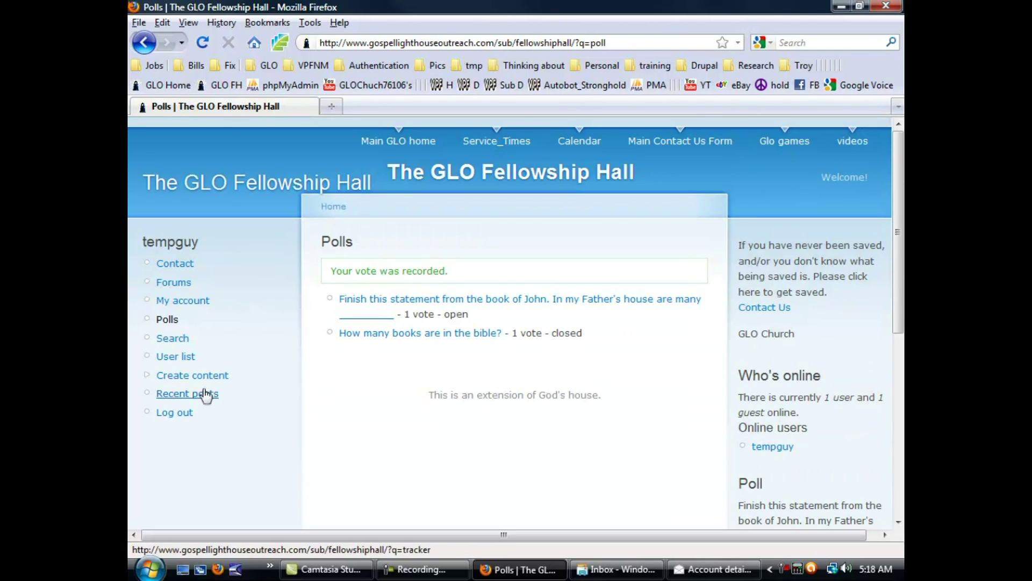
pyautogui.scroll(-3, 591, 383)
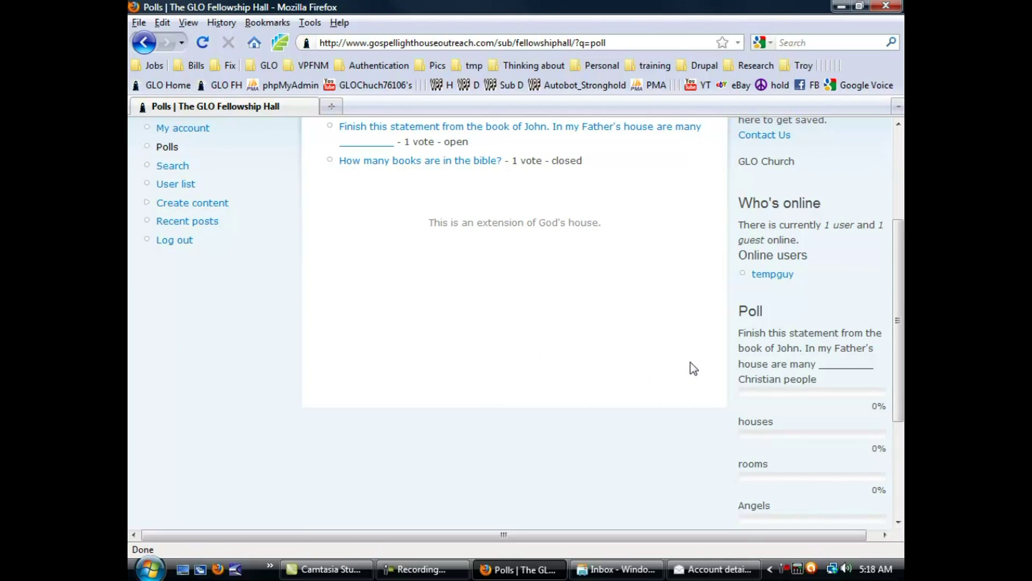
pyautogui.scroll(3, 579, 383)
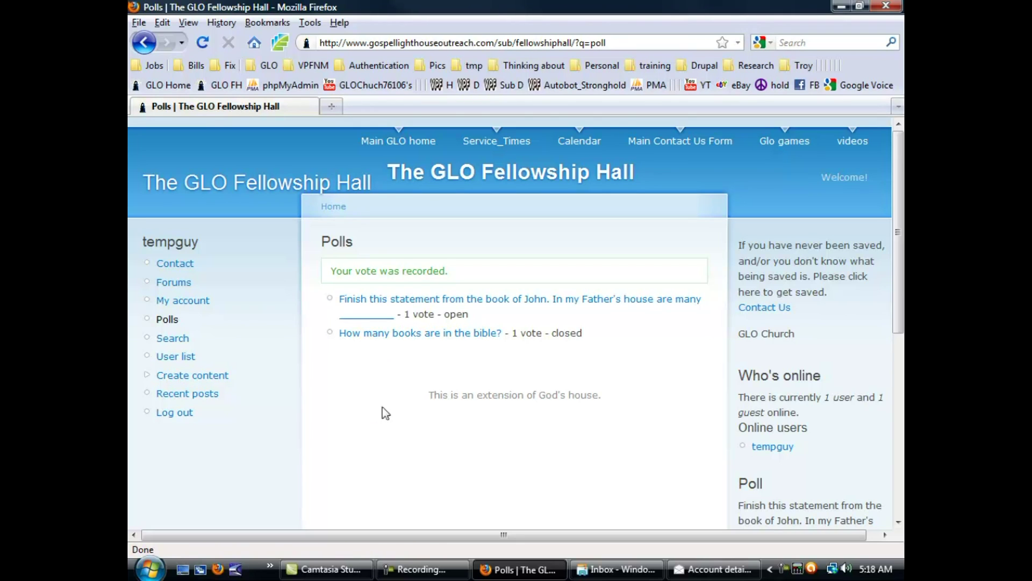
pyautogui.click(170, 419)
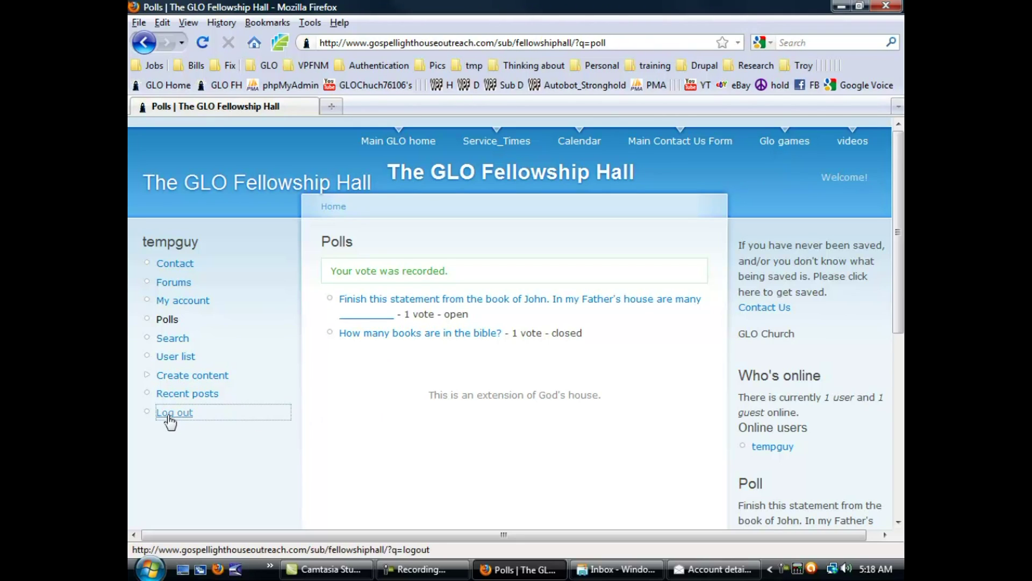